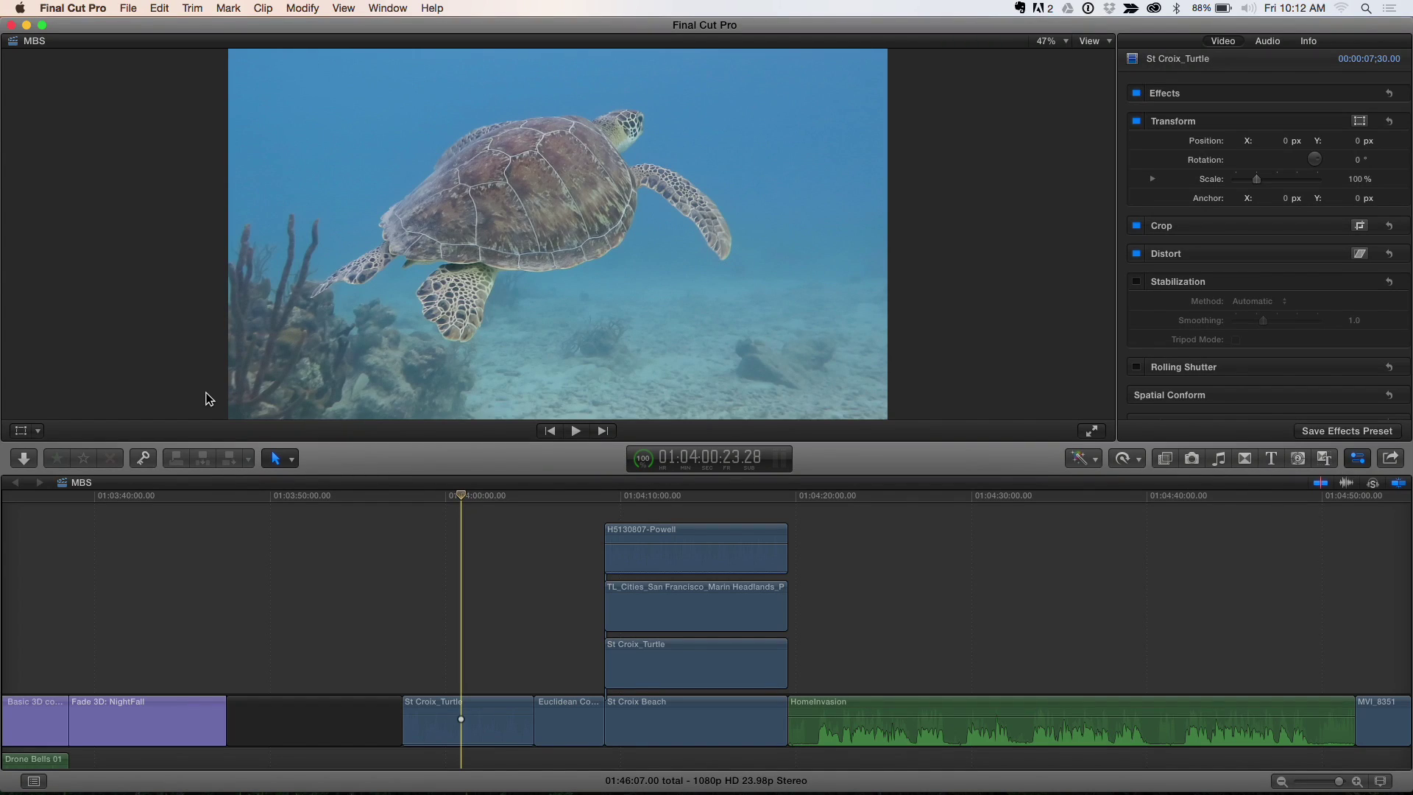
- Try scaling and moving the turtle clip with on-screen transform controls, then undo back to full frame
left_click(22, 431)
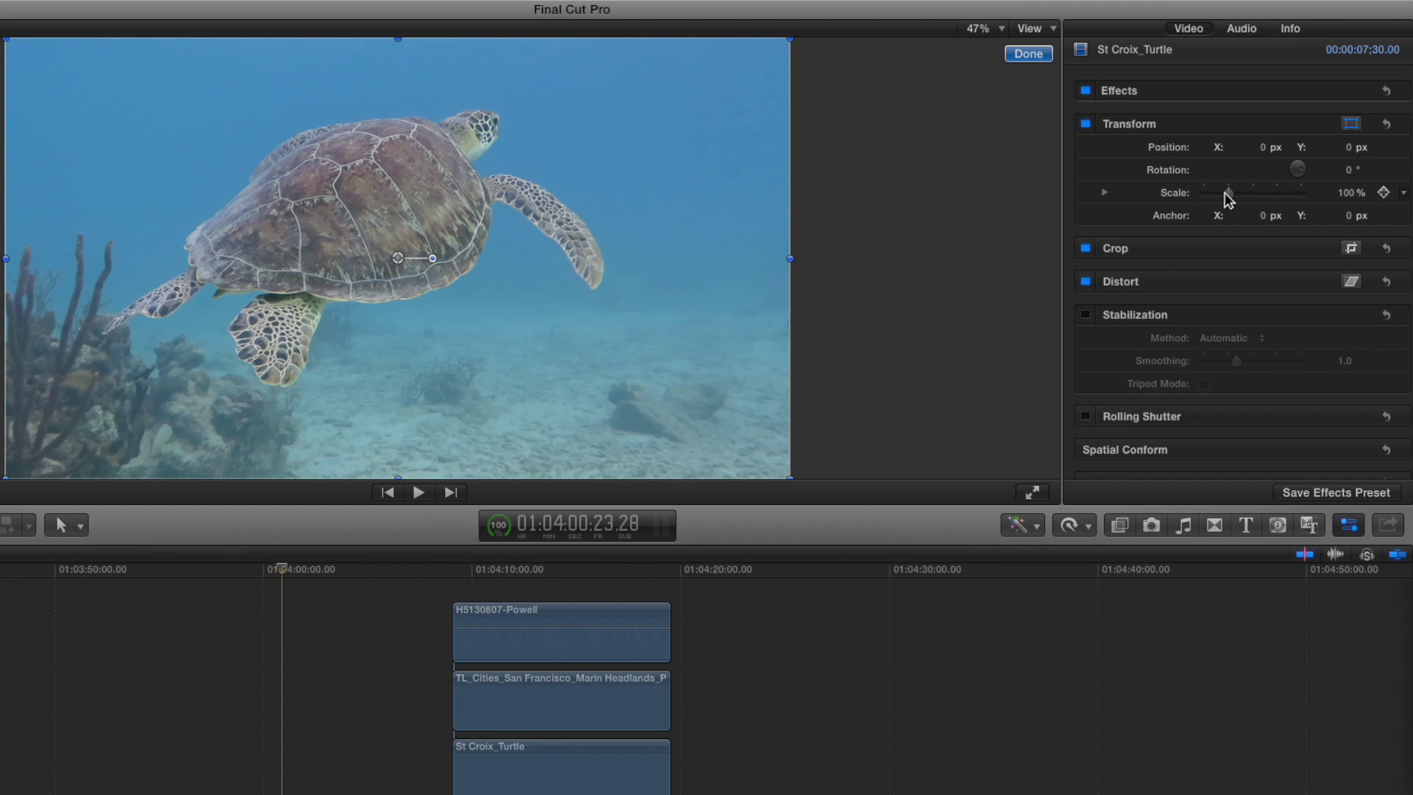
mouse_move(1229, 197)
left_mouse_down()
mouse_move(1202, 196)
mouse_move(1215, 199)
left_mouse_up()
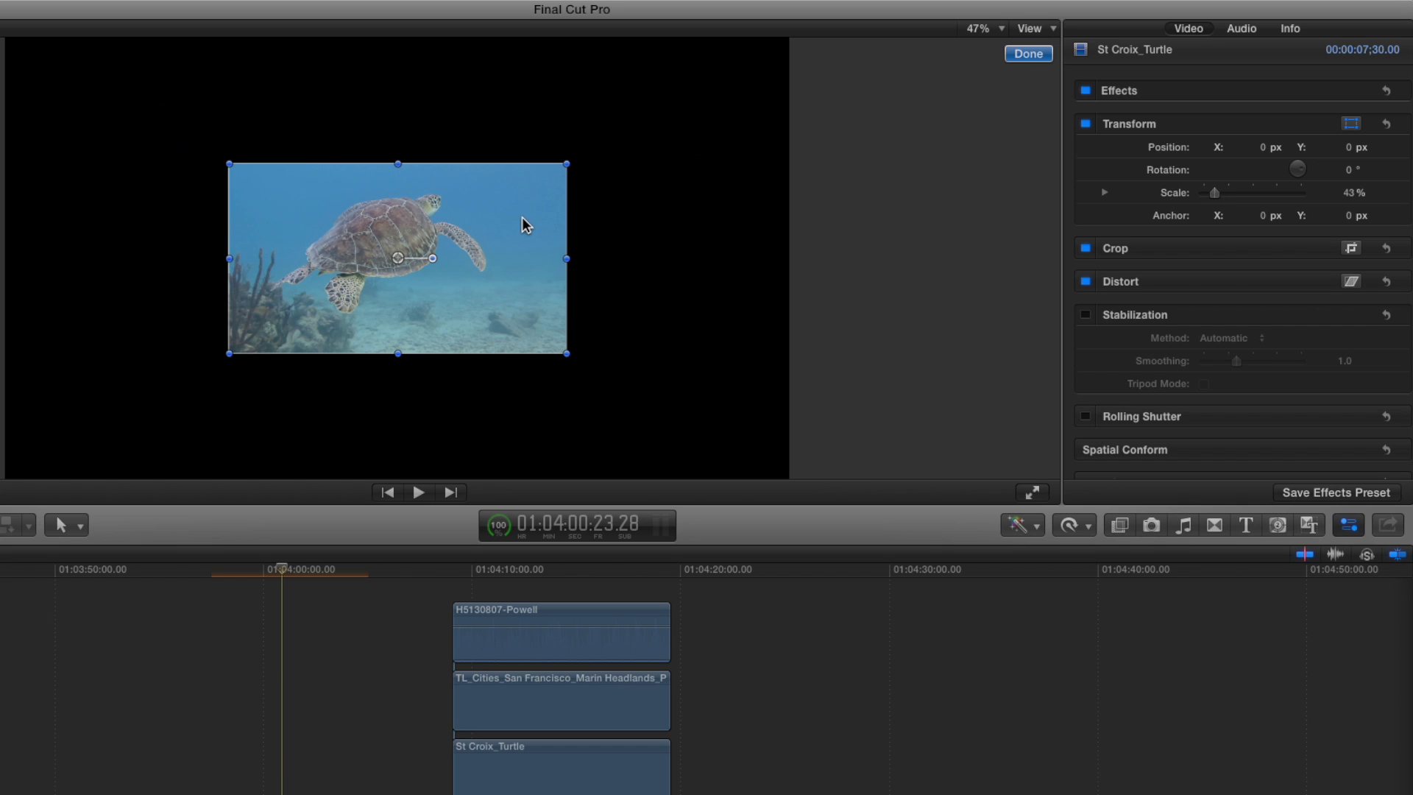
left_click_drag(523, 220, 308, 103)
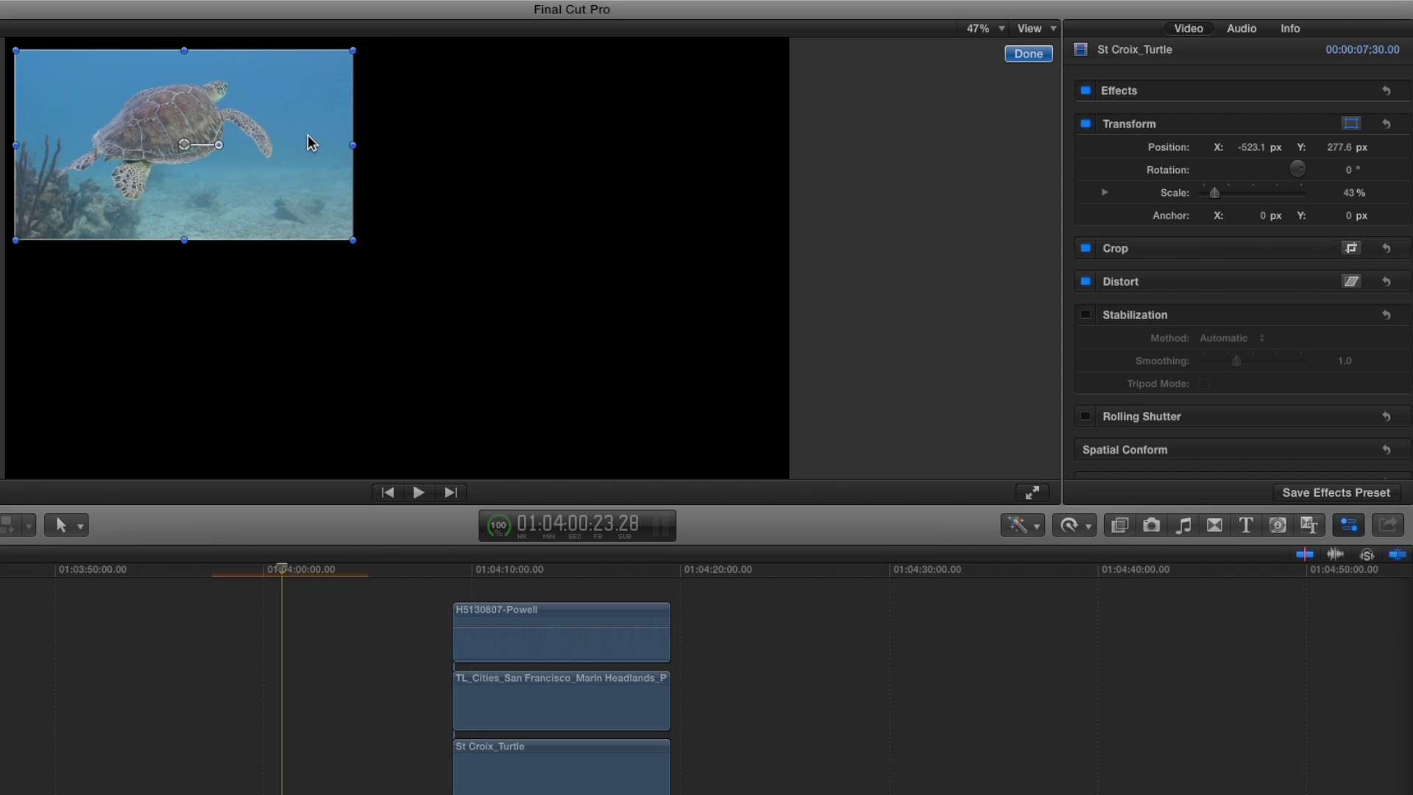
key("super+z")
key("super+z")
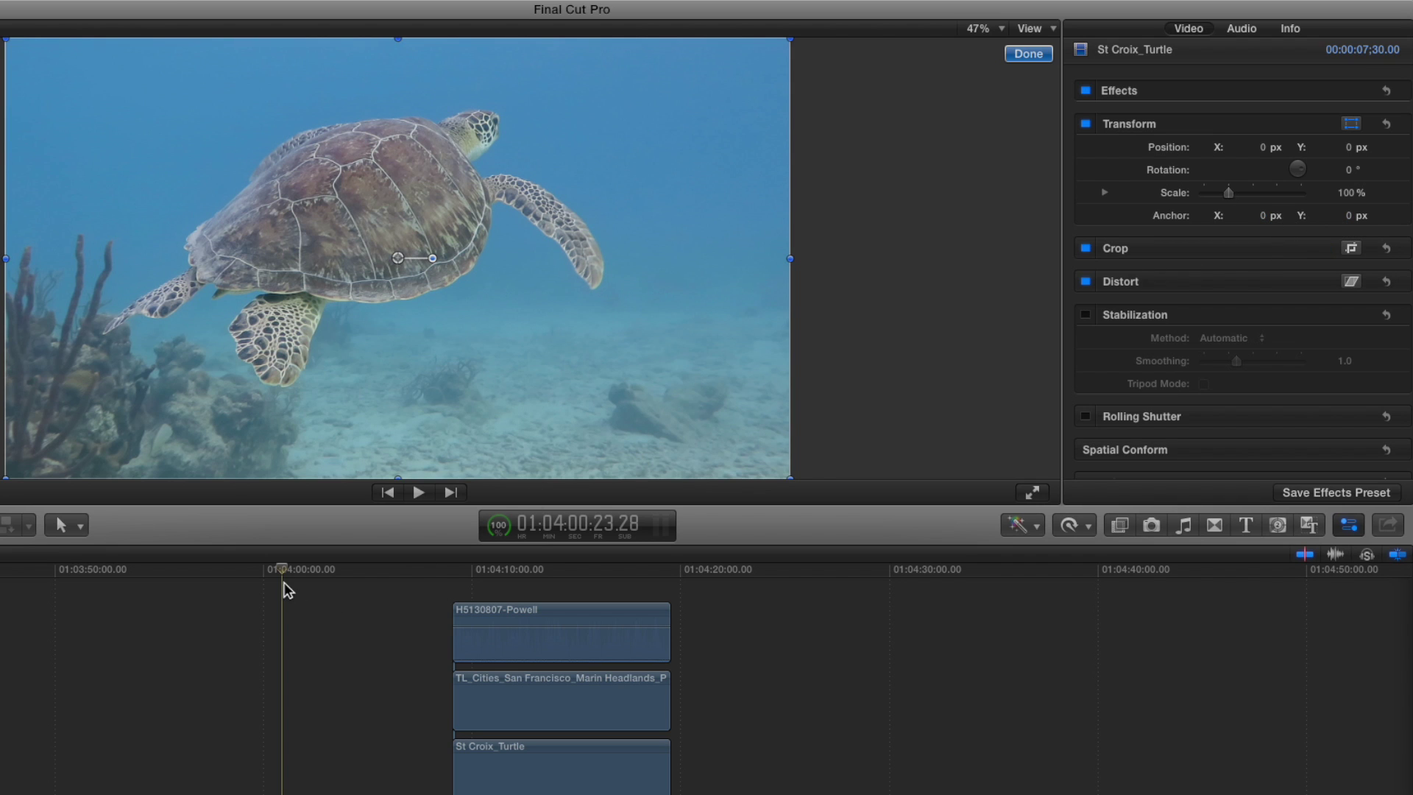
left_click_drag(281, 572, 394, 600)
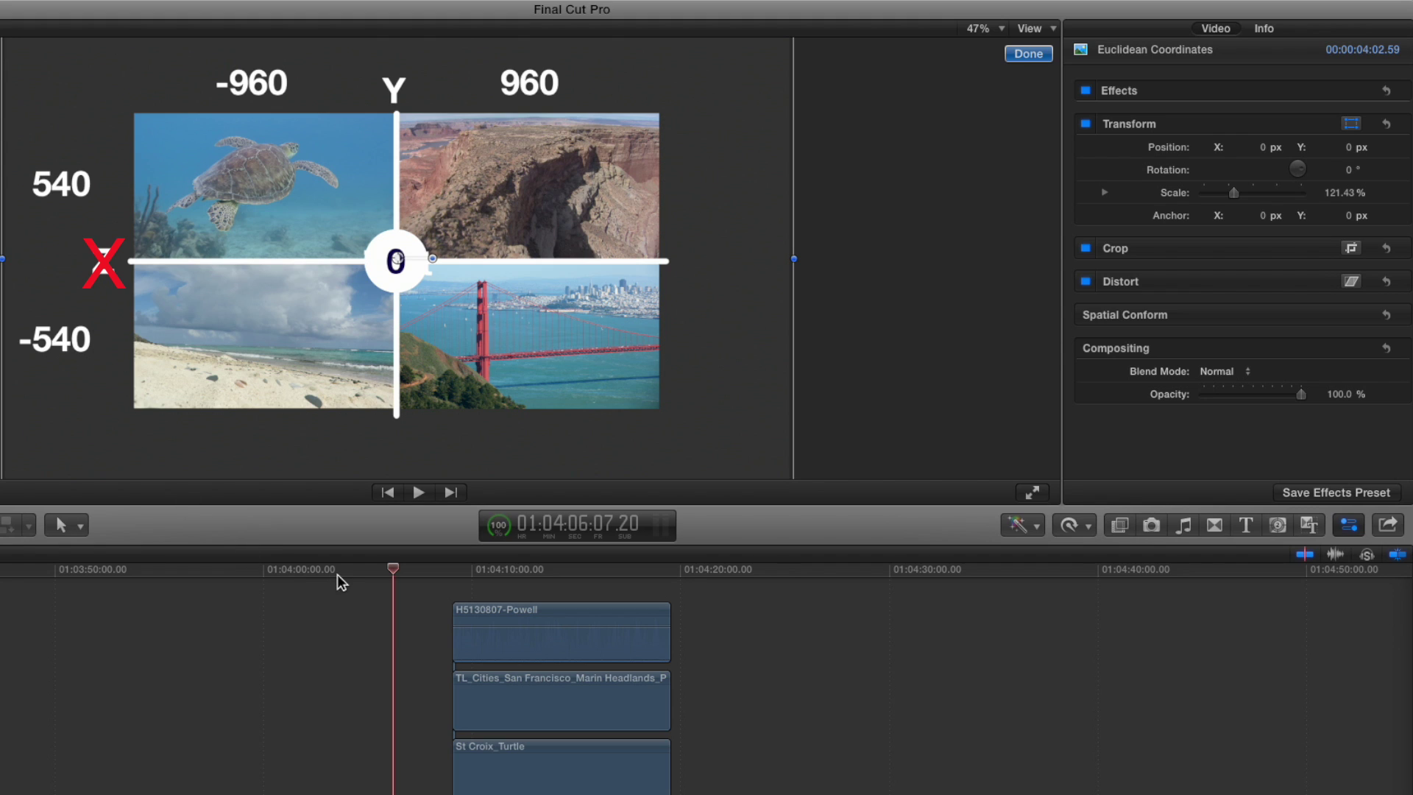
left_click_drag(341, 572, 301, 571)
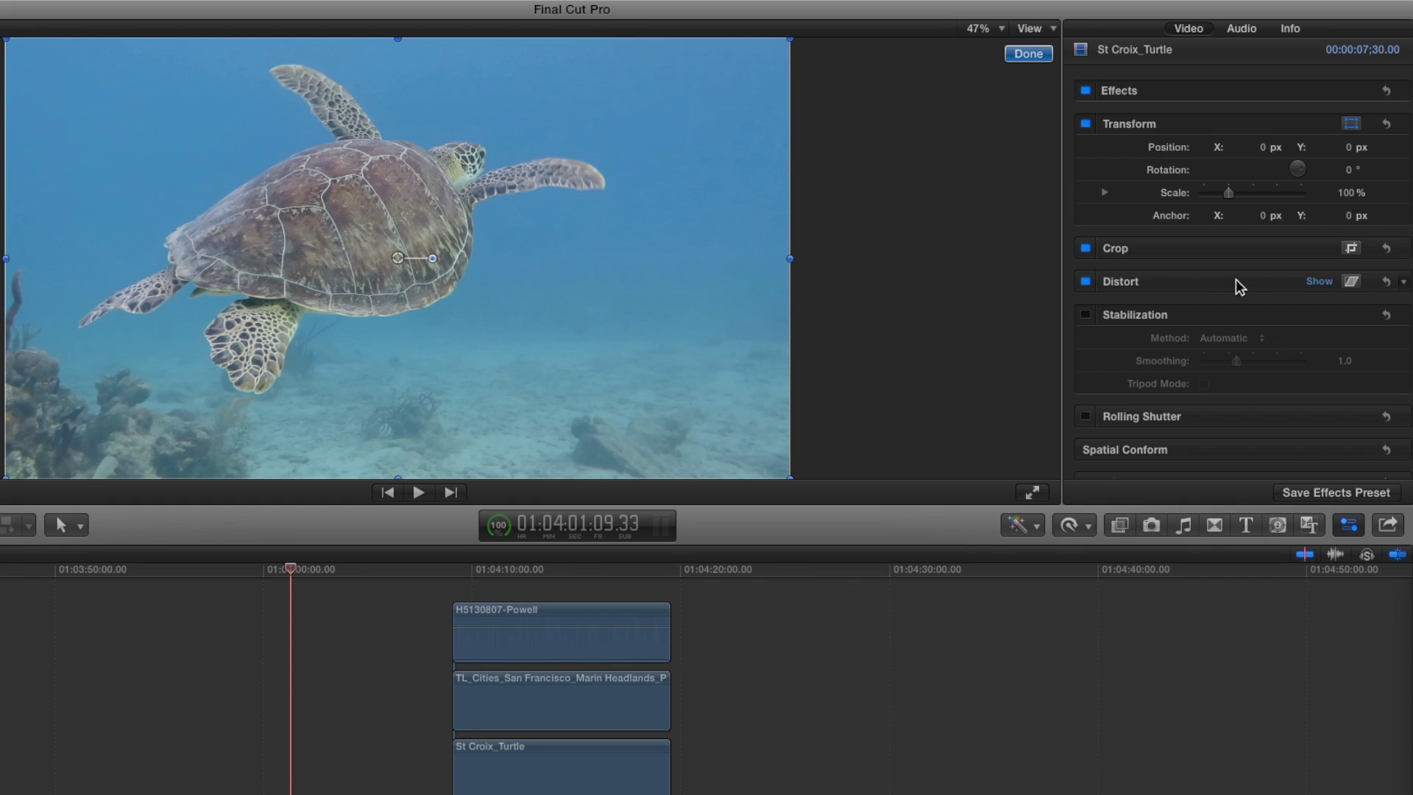
- Set the turtle clip's anchor point to X 960, Y 540 px
left_click(1263, 216)
type("96")
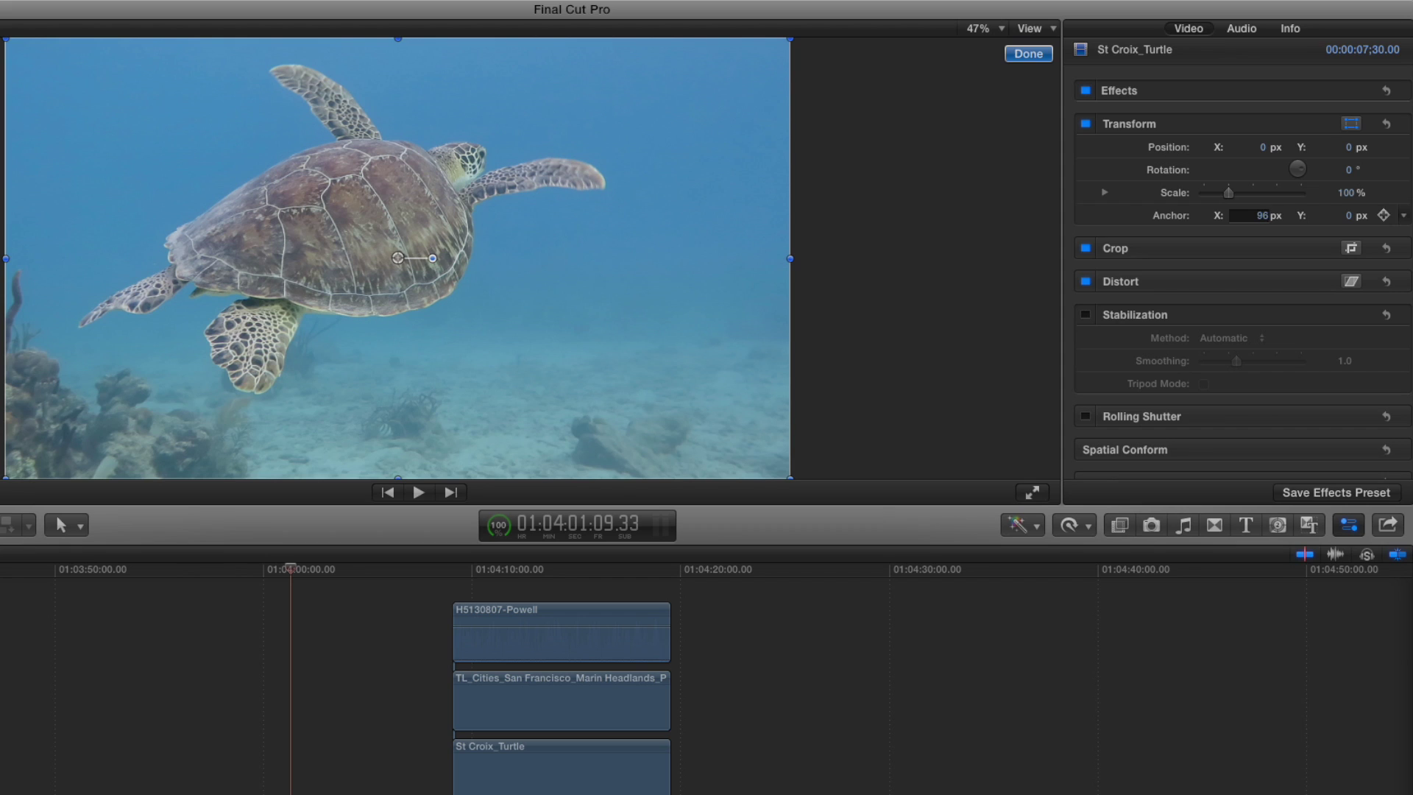
key("Return")
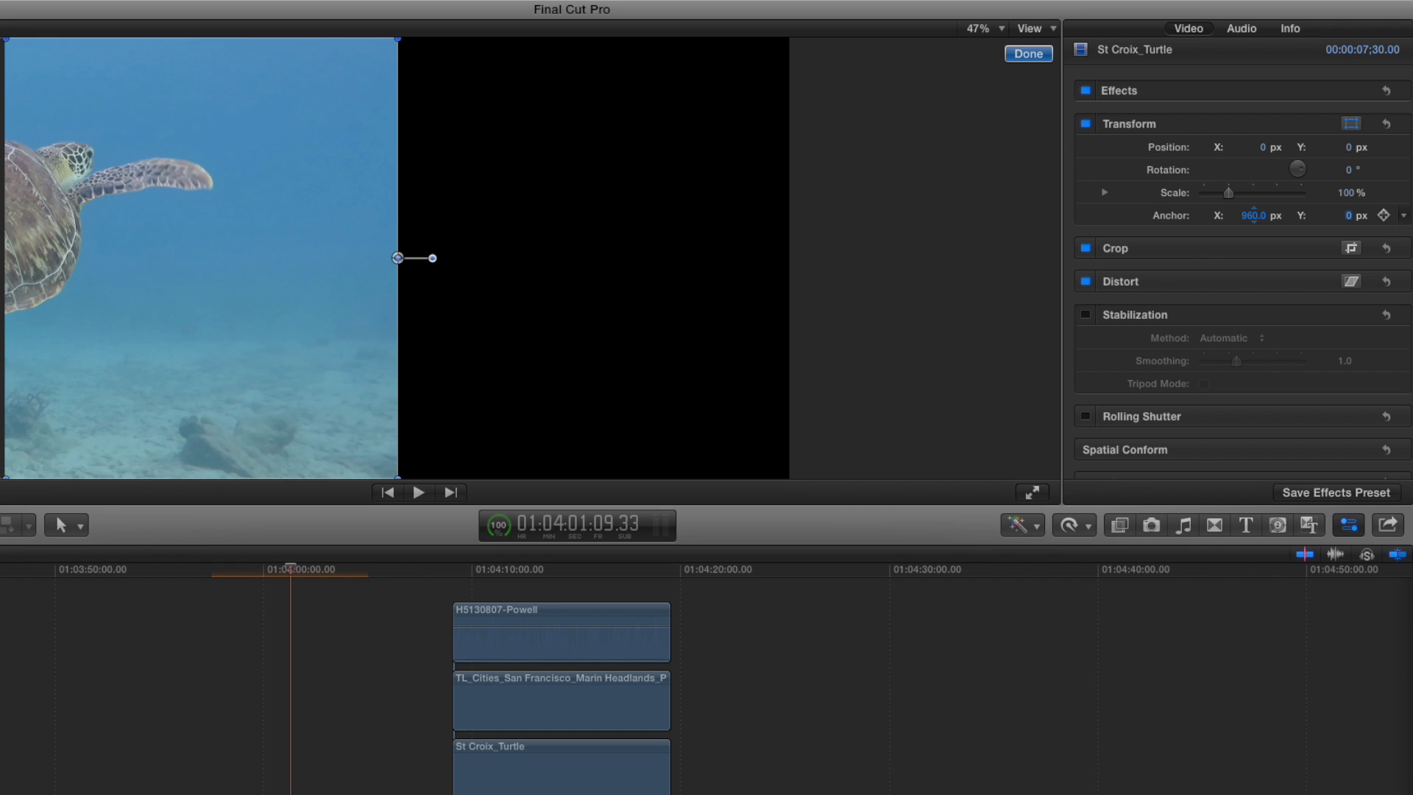
left_click(1346, 215)
type("540")
key("Return")
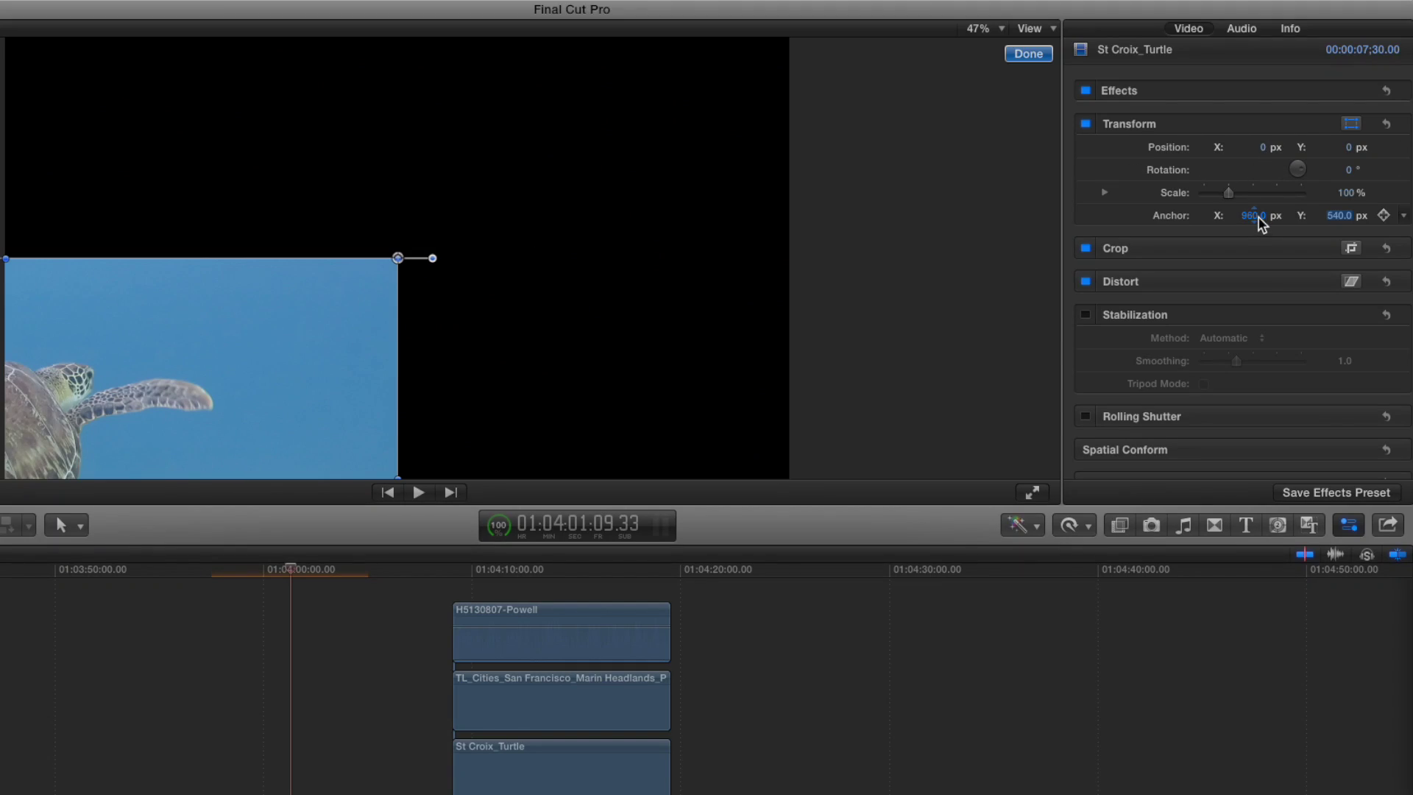
- Set the turtle clip's position to X 960, Y 540 px
left_click(1263, 146)
left_click(1265, 146)
type("96")
key("Return")
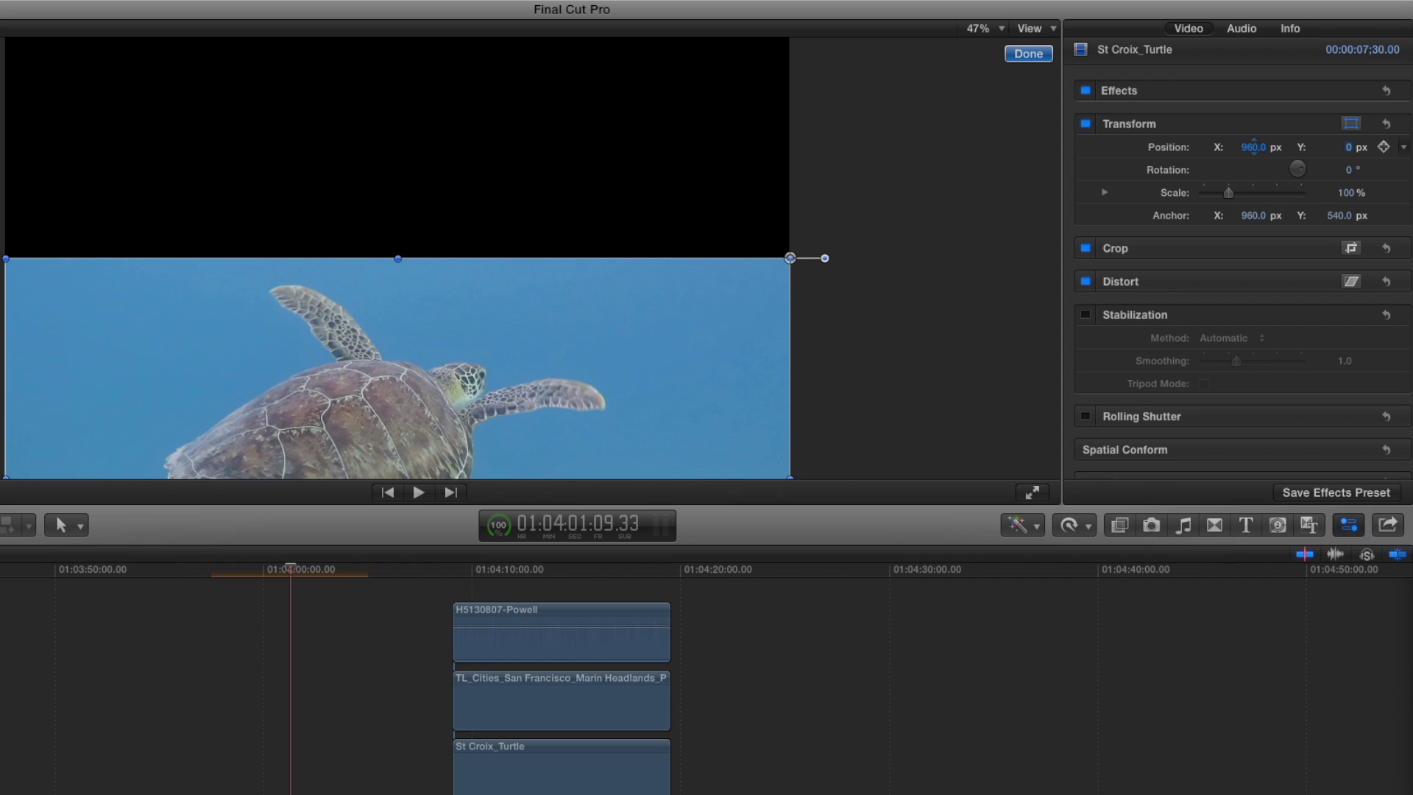
left_click(1346, 147)
type("54")
key("Return")
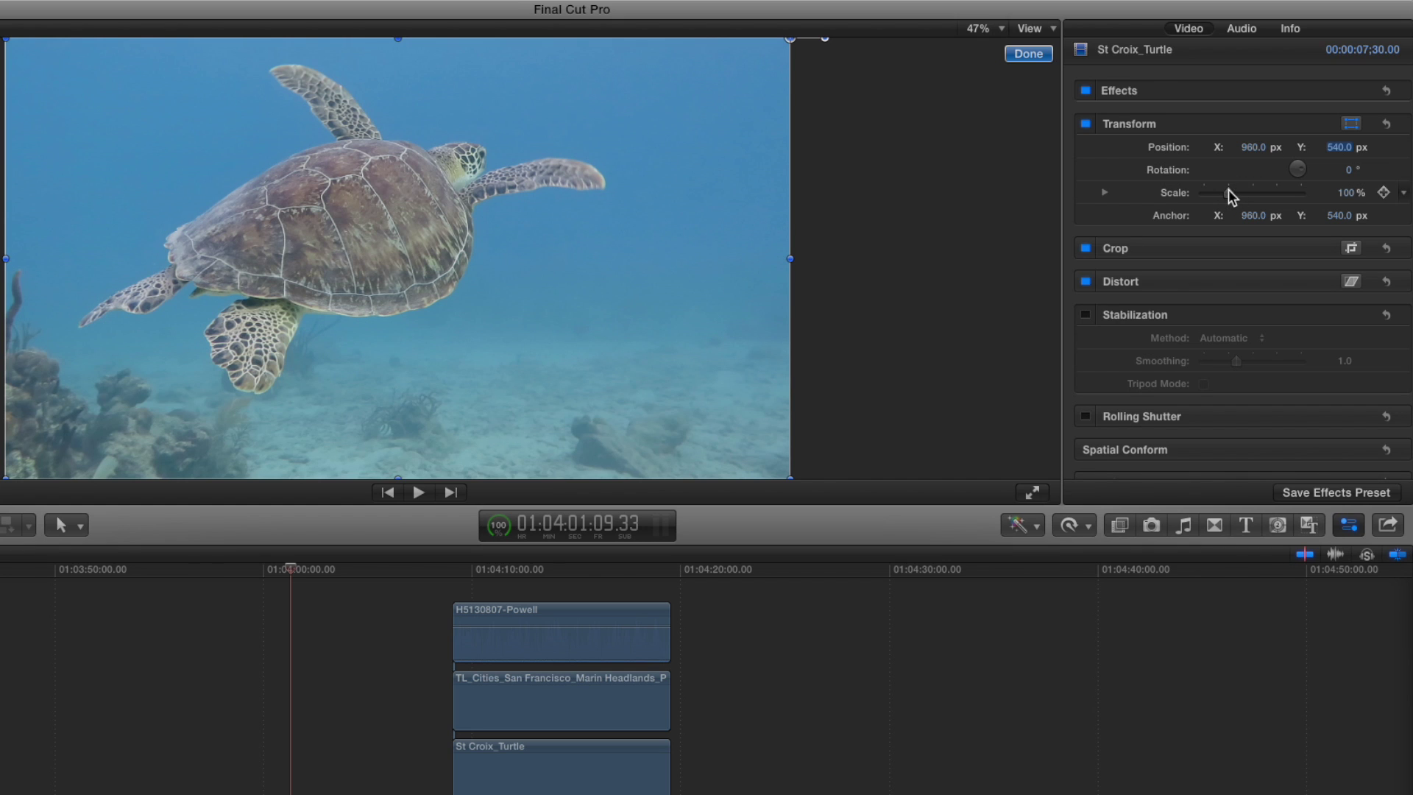
- Add a 100% scale keyframe on the turtle clip at 01:03:58:00
mouse_move(1229, 191)
left_mouse_down()
mouse_move(1205, 193)
mouse_move(1229, 193)
left_mouse_up()
left_click(297, 665)
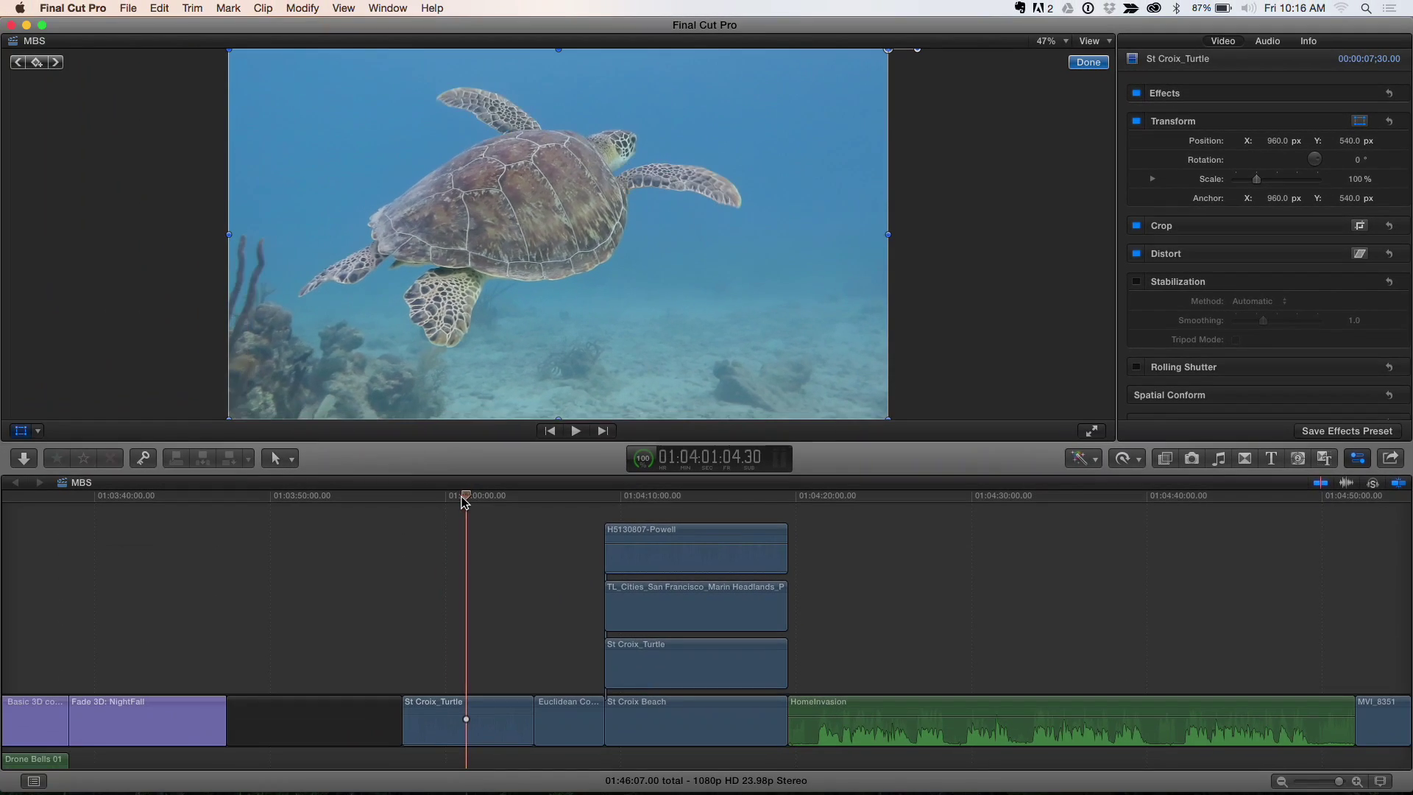
left_click_drag(296, 579, 214, 575)
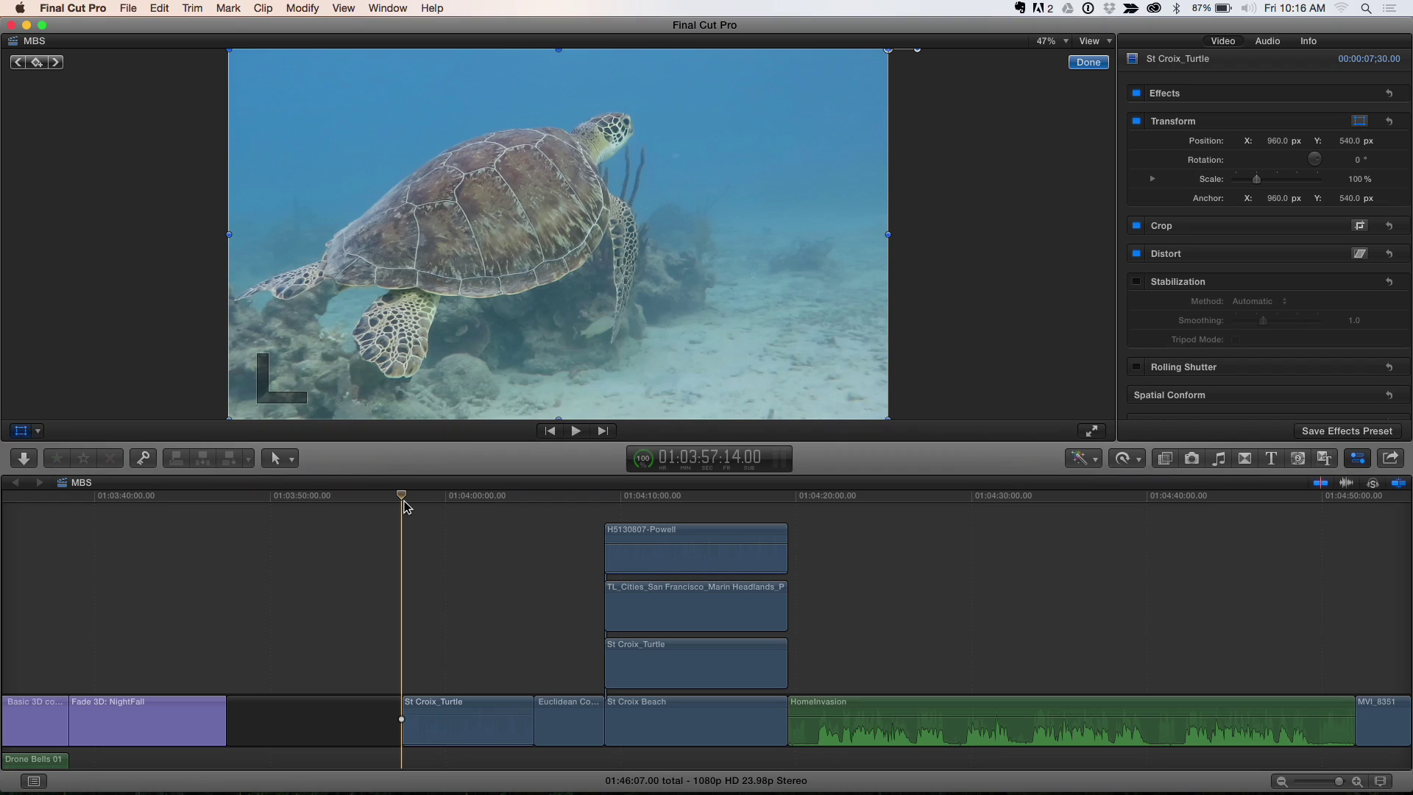
left_click_drag(404, 506, 407, 507)
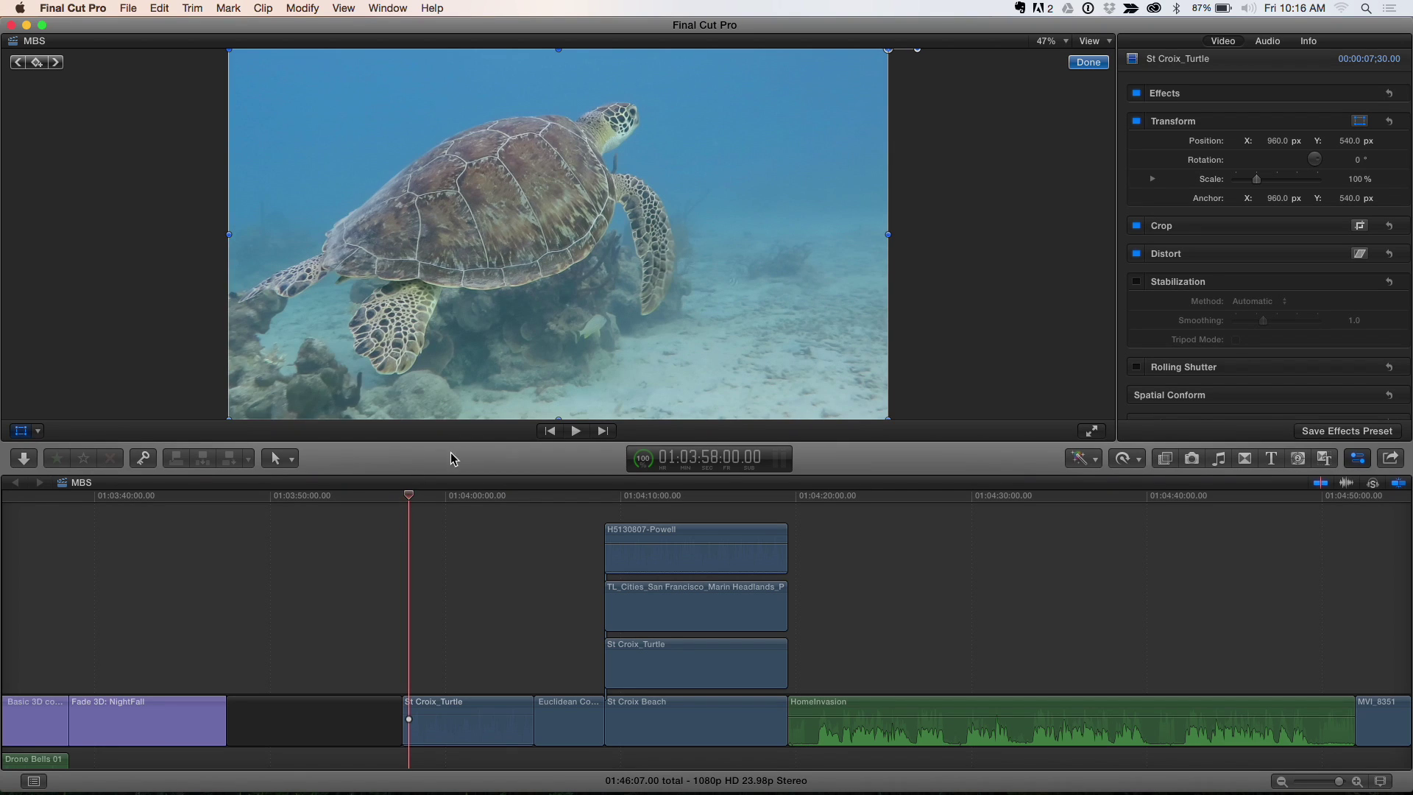
mouse_move(1386, 184)
left_click(1387, 179)
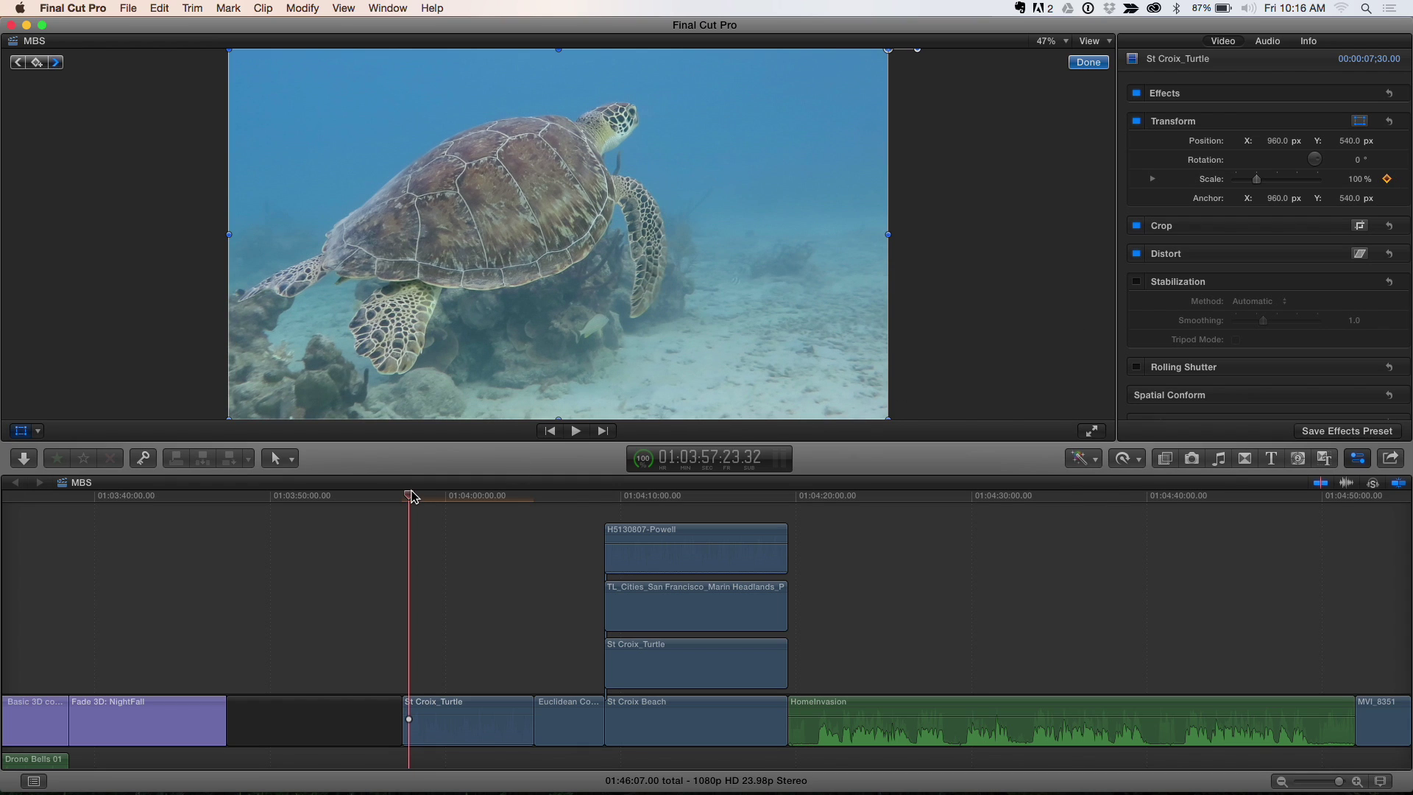
- Add a 50% scale keyframe at a later frame, then play back the shrink animation
key("space")
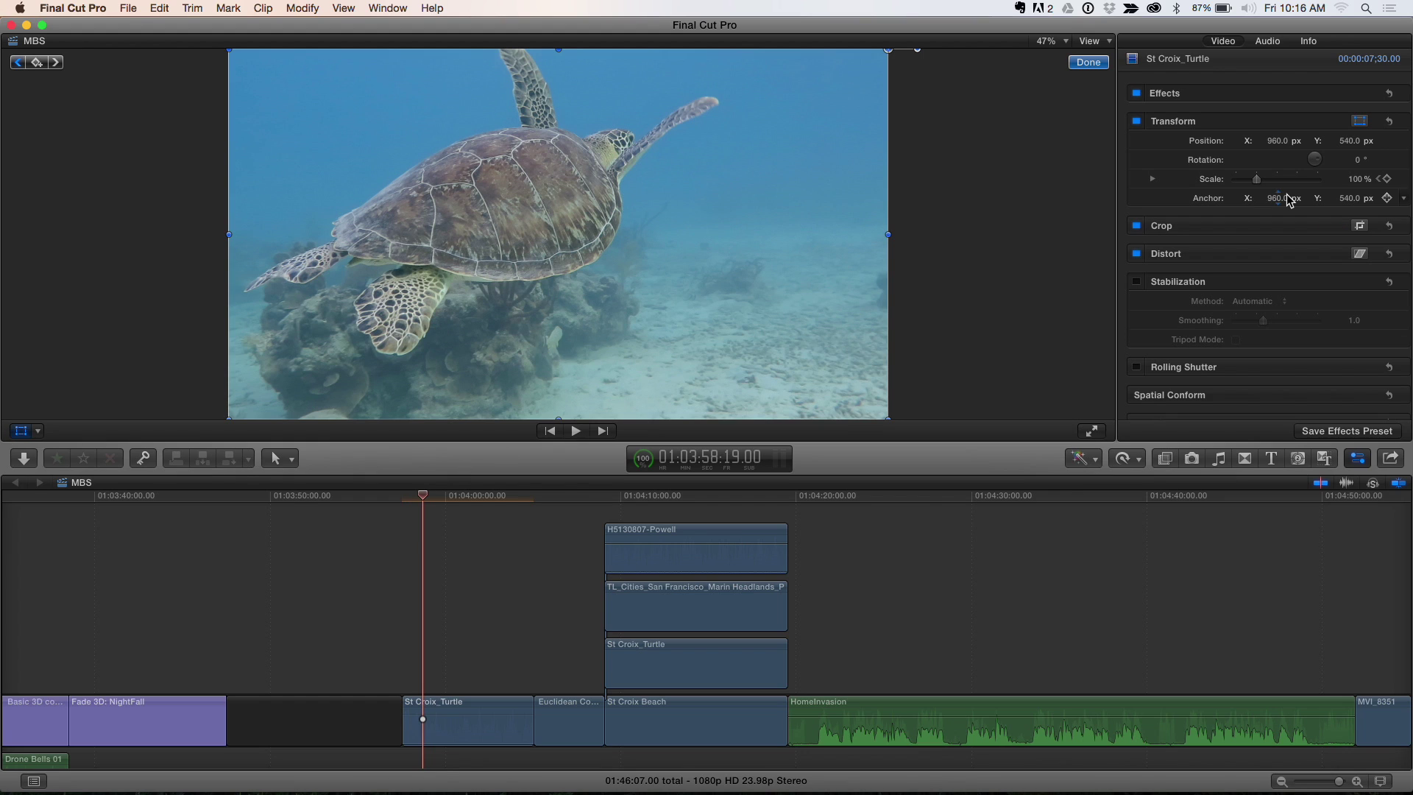
left_click(1355, 179)
type("5")
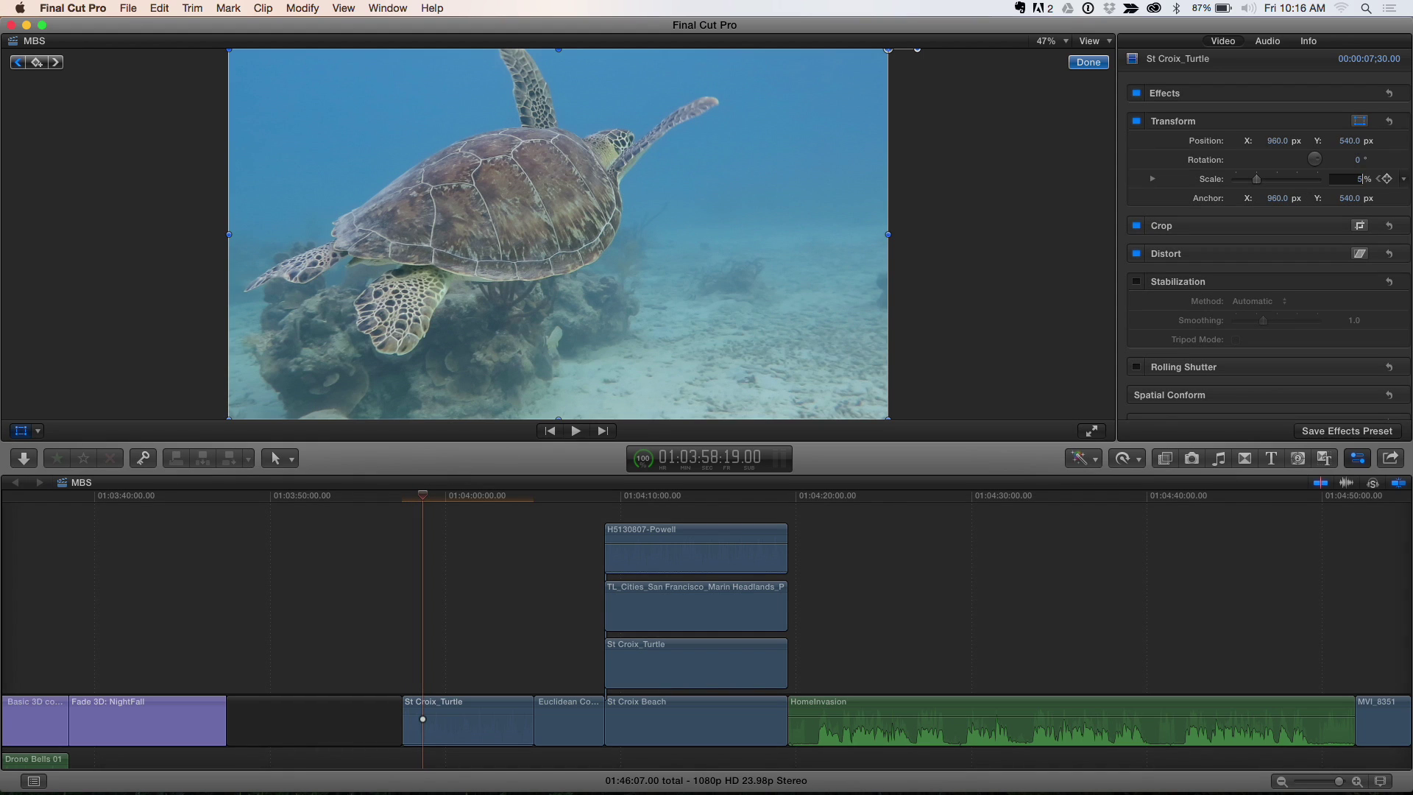
type("0")
key("Return")
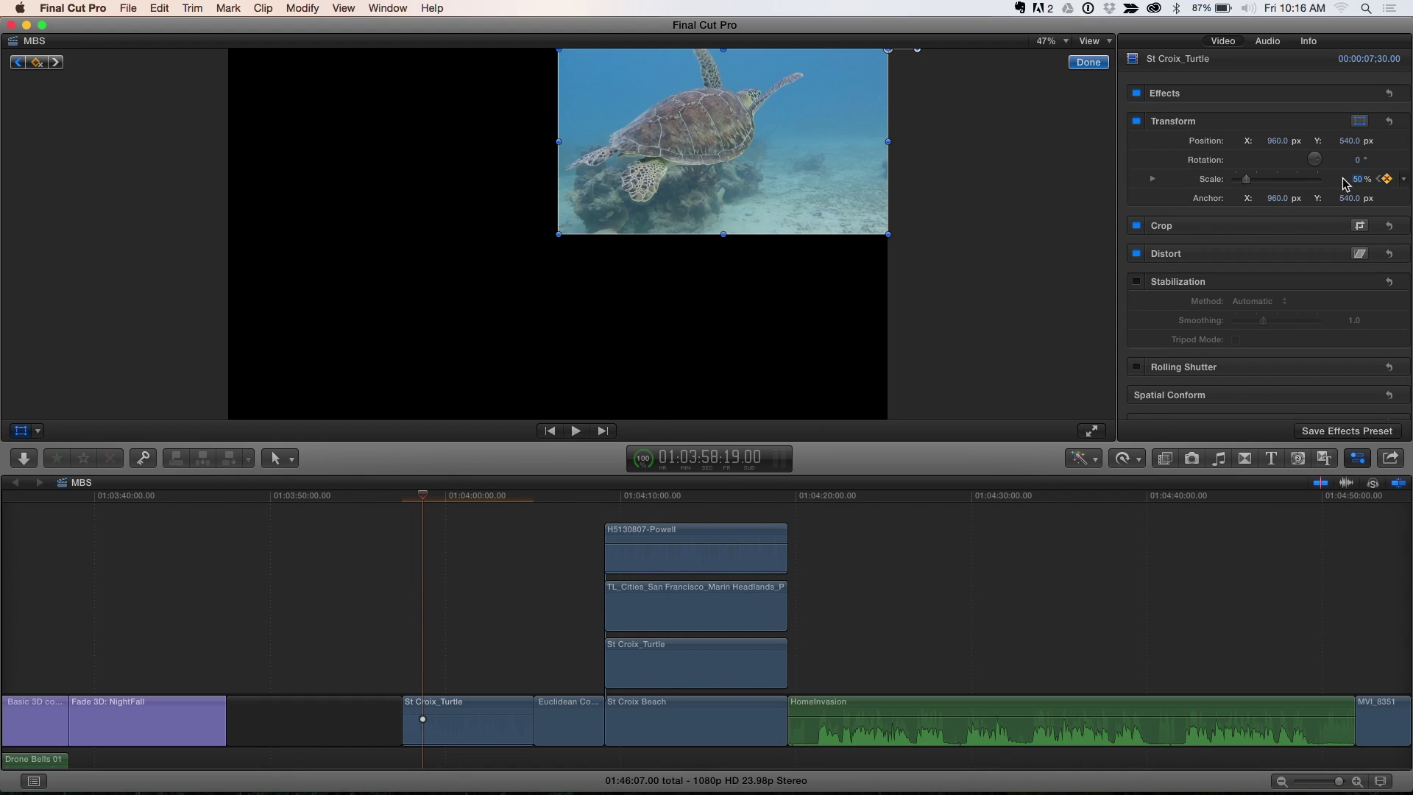
left_click(402, 500)
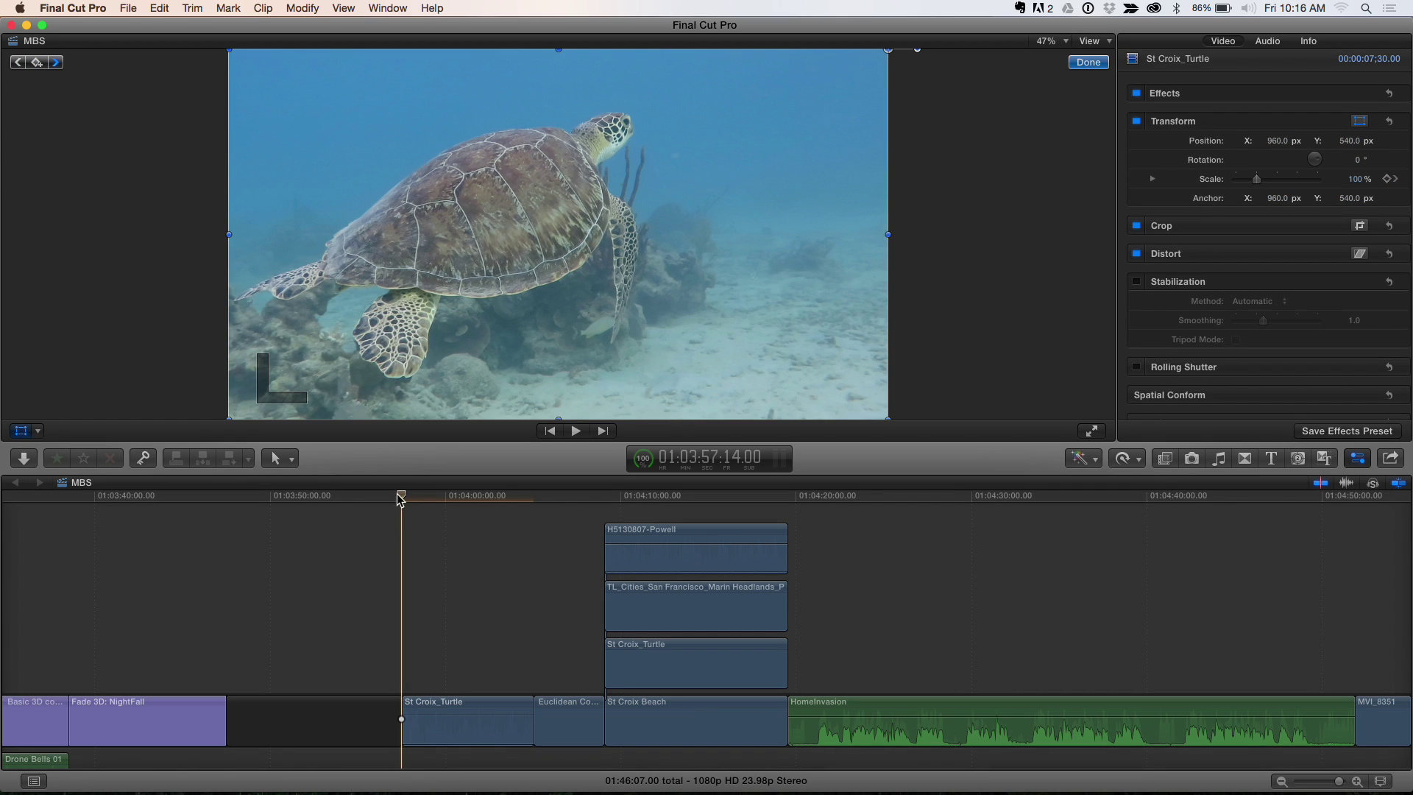
key("space")
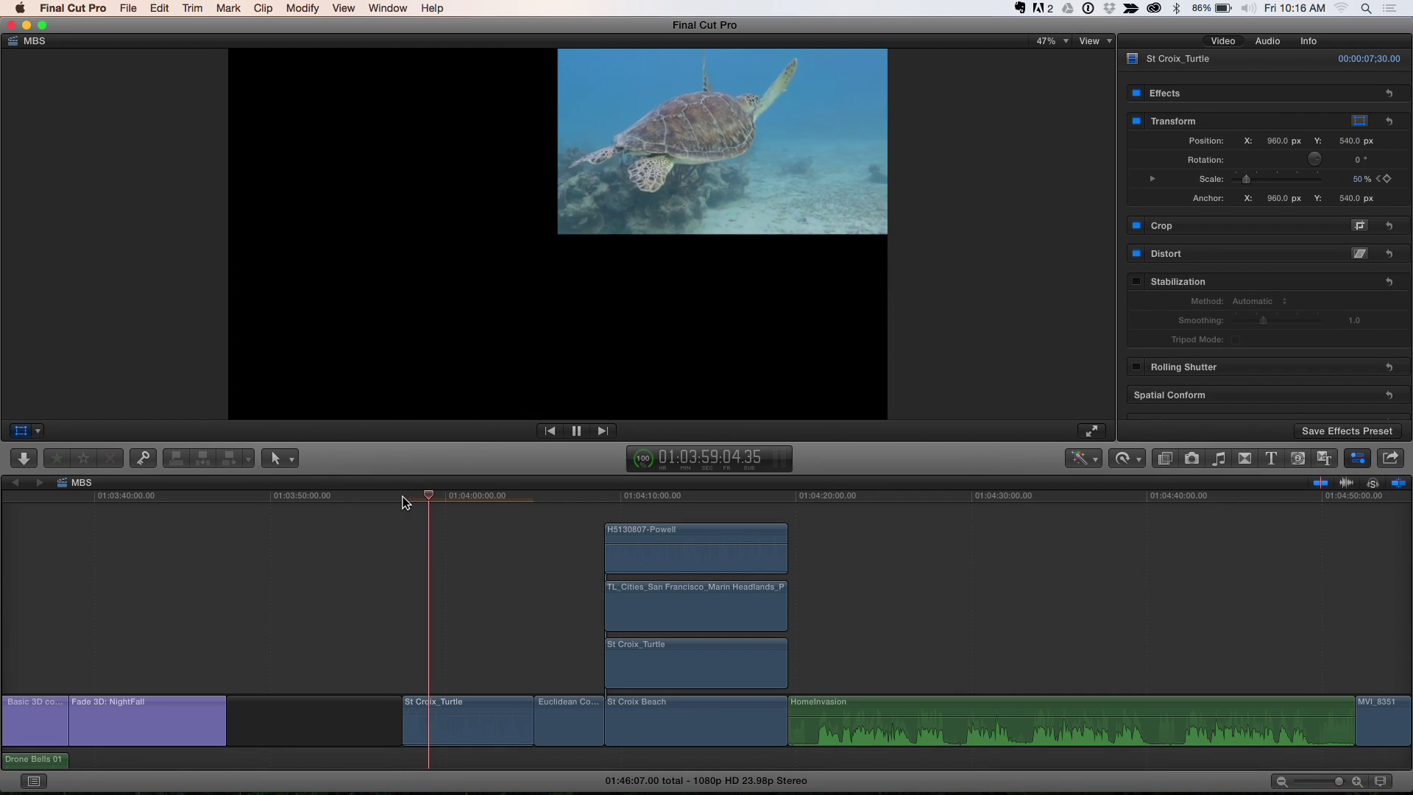
key("space")
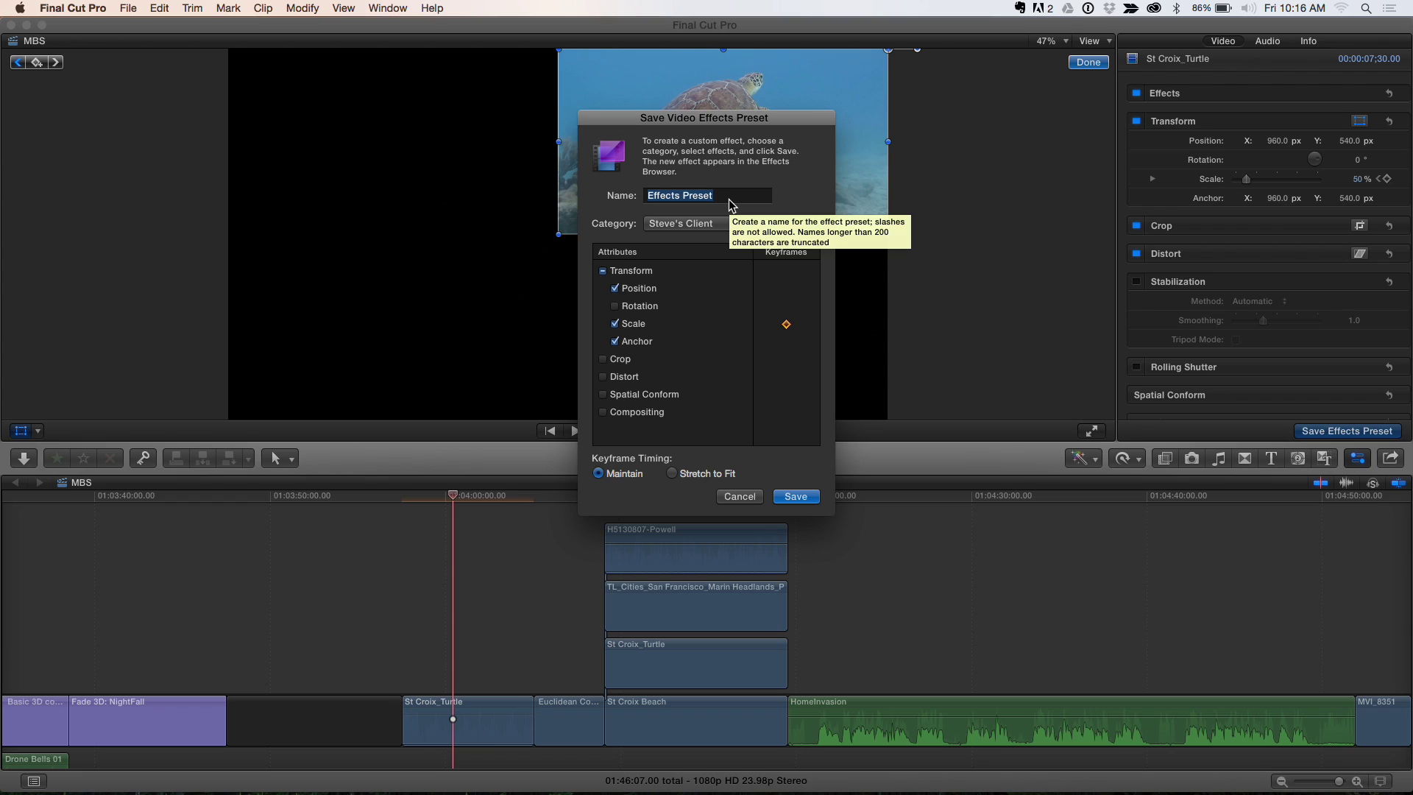
- Save the preset as 'Scale Upper Right' in Steve's Client with Maintain keyframe timing
type("Scale ")
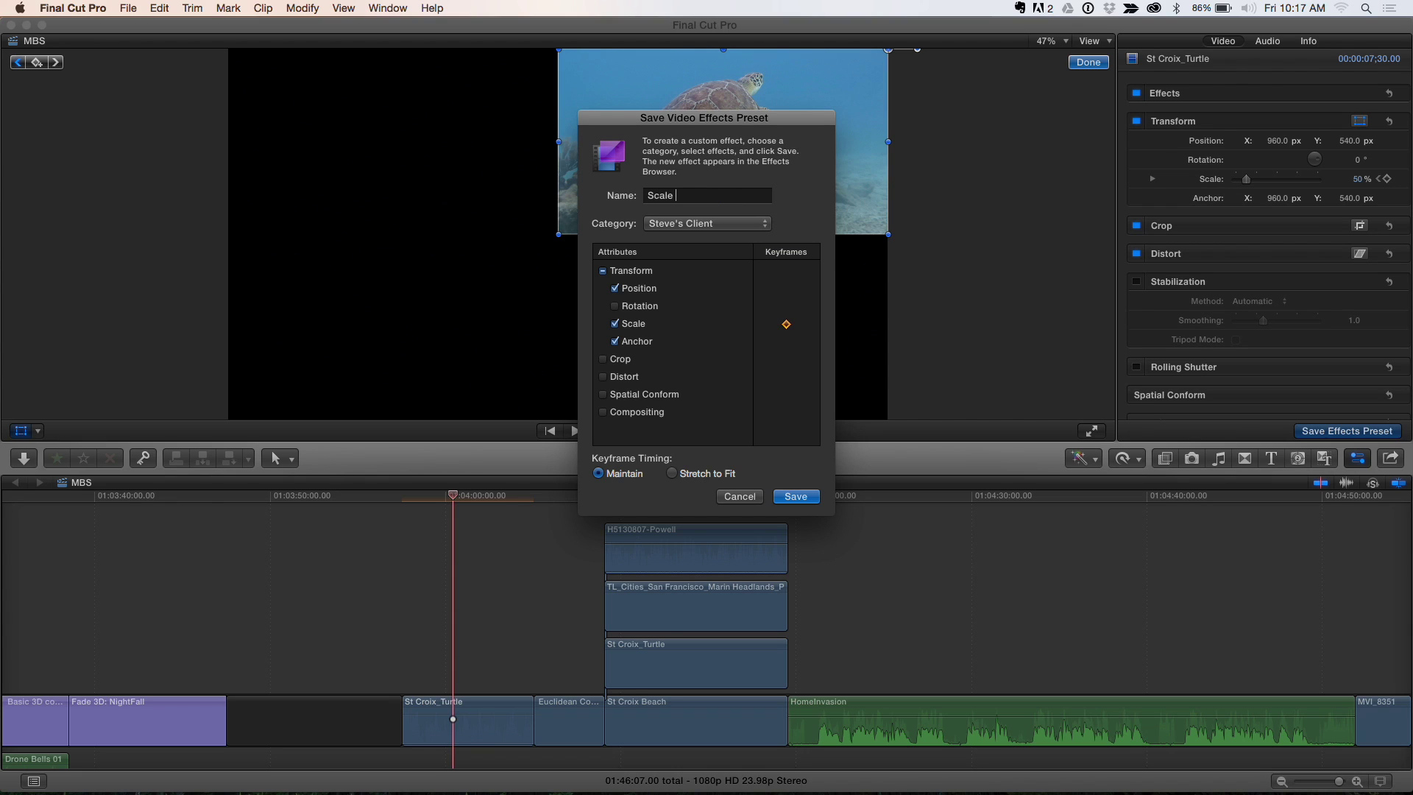
type("Upper Right")
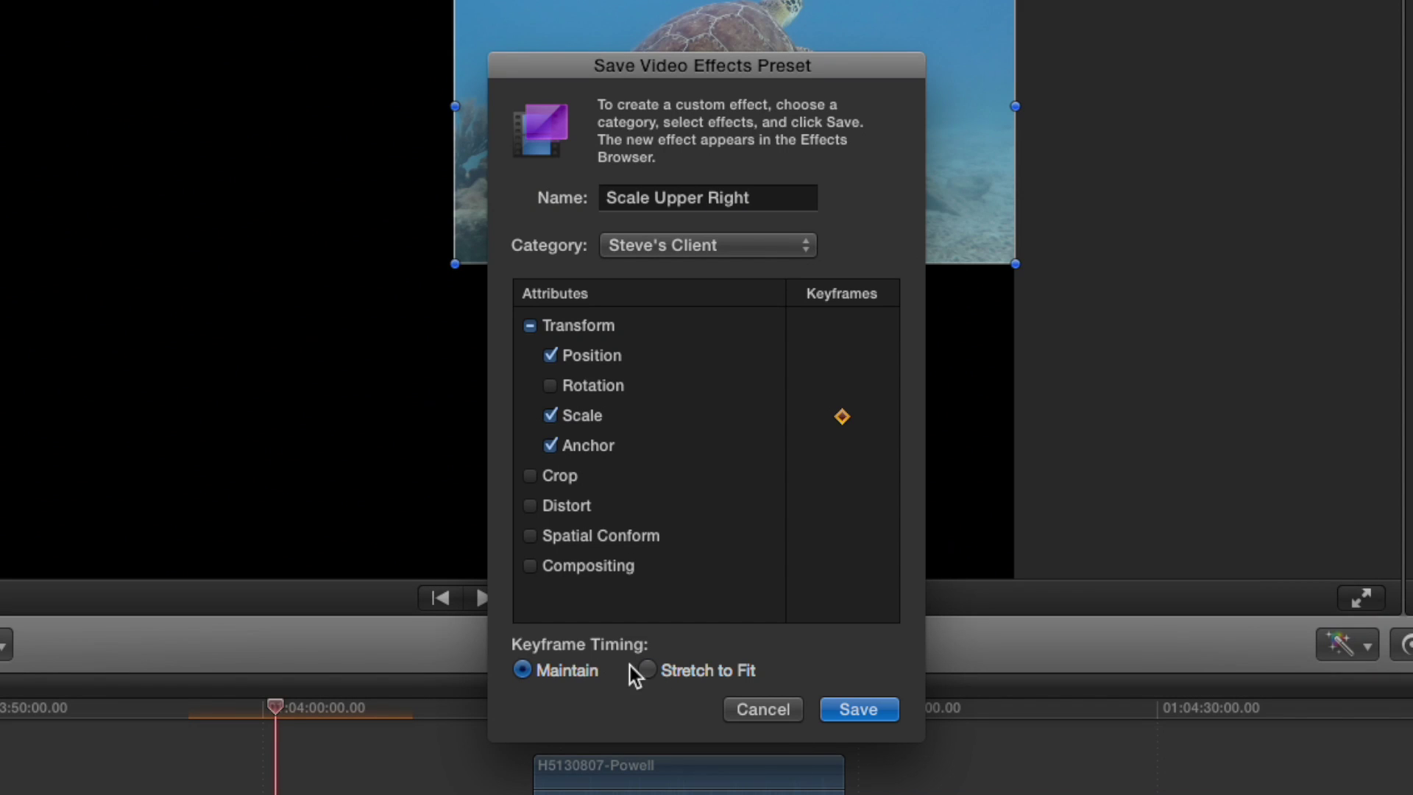
left_click(647, 667)
left_click(859, 710)
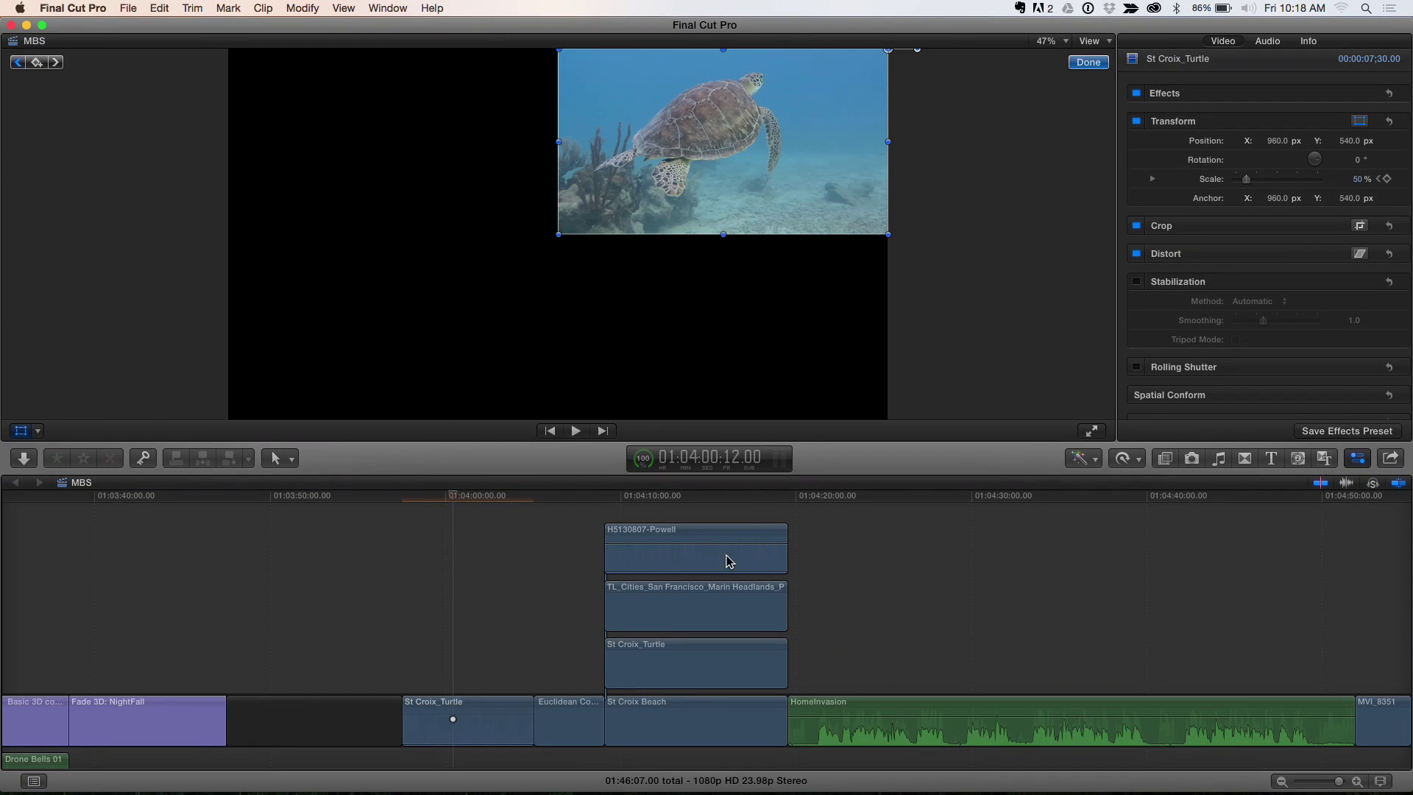
- Select the H5130807-Powell canyon clip and show the Steve's Client effects presets
left_click(655, 498)
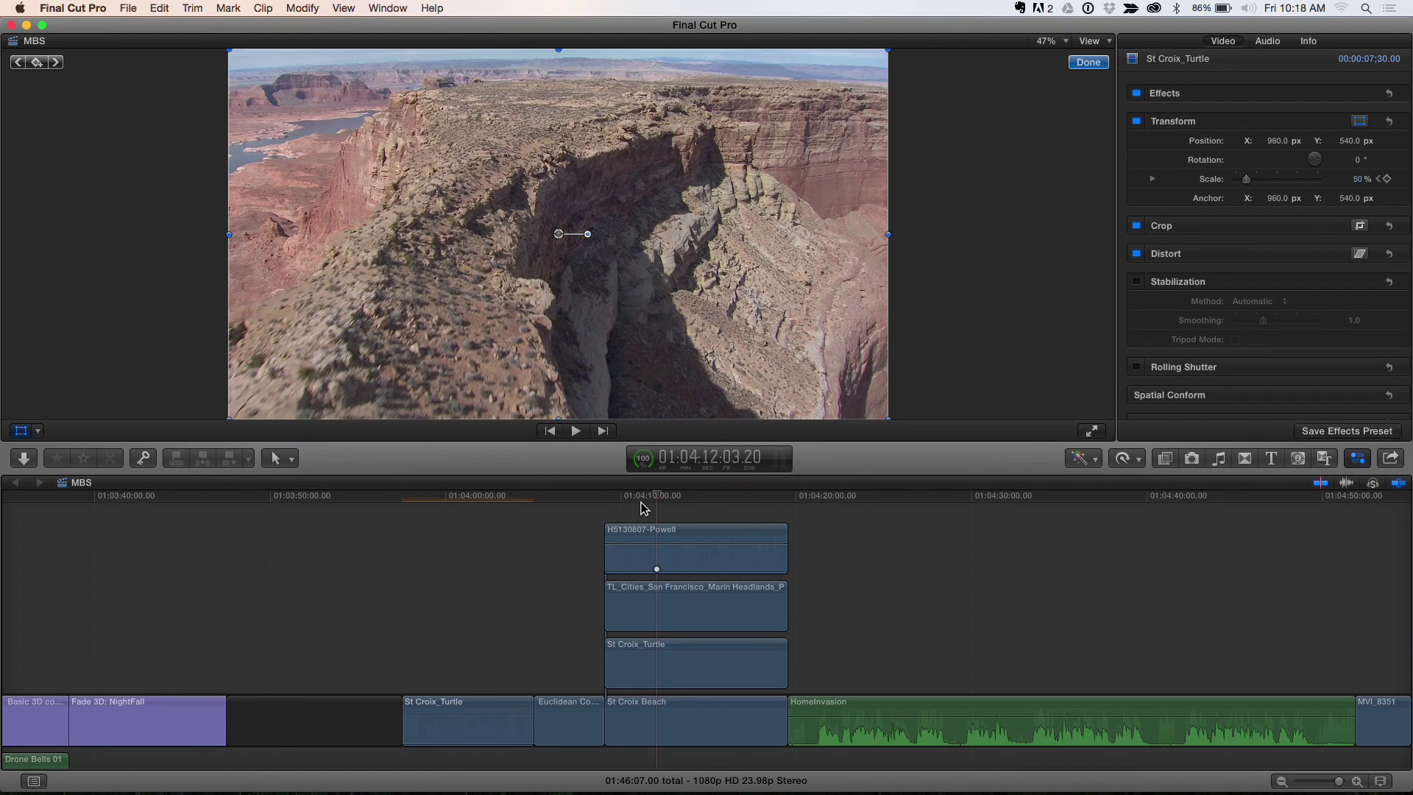
left_click(658, 547)
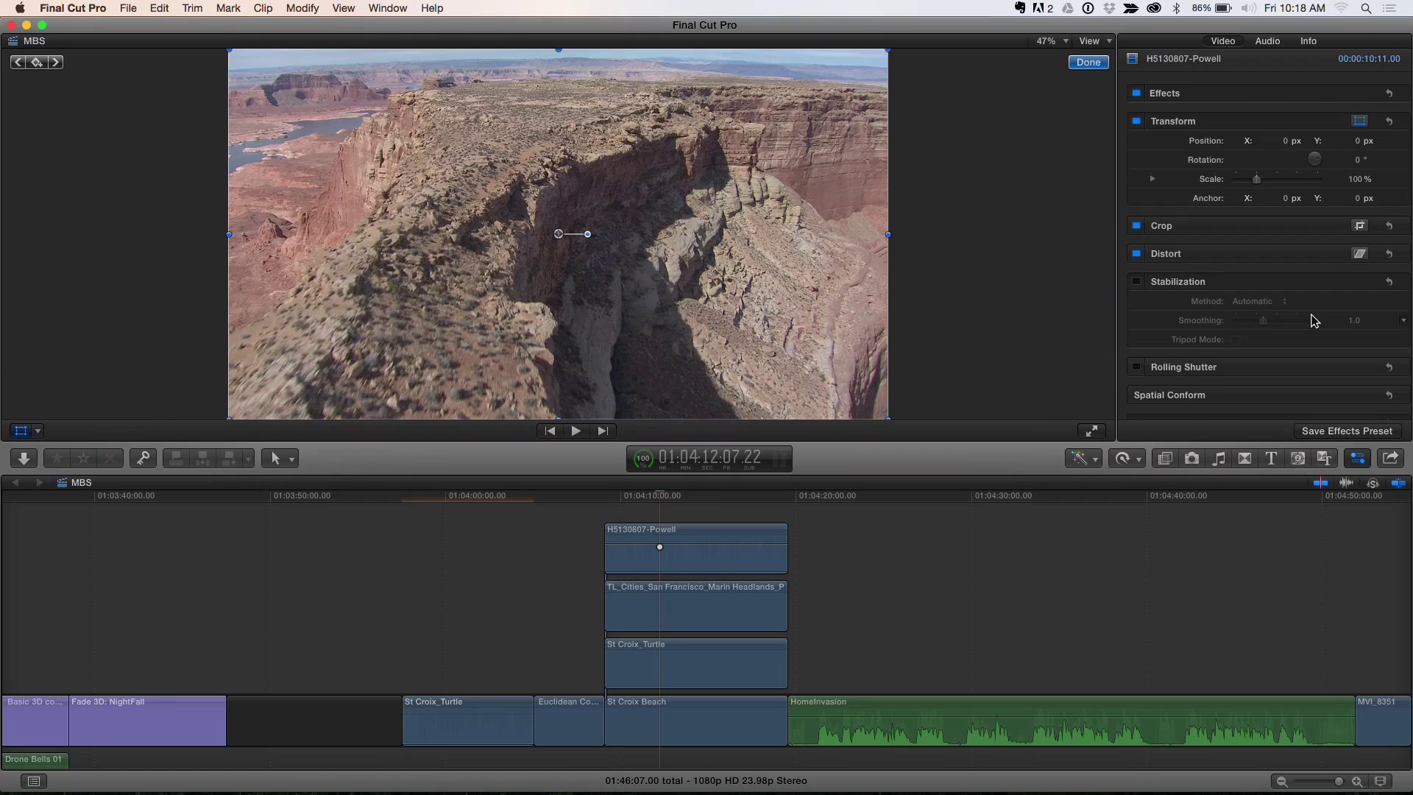
left_click(1165, 458)
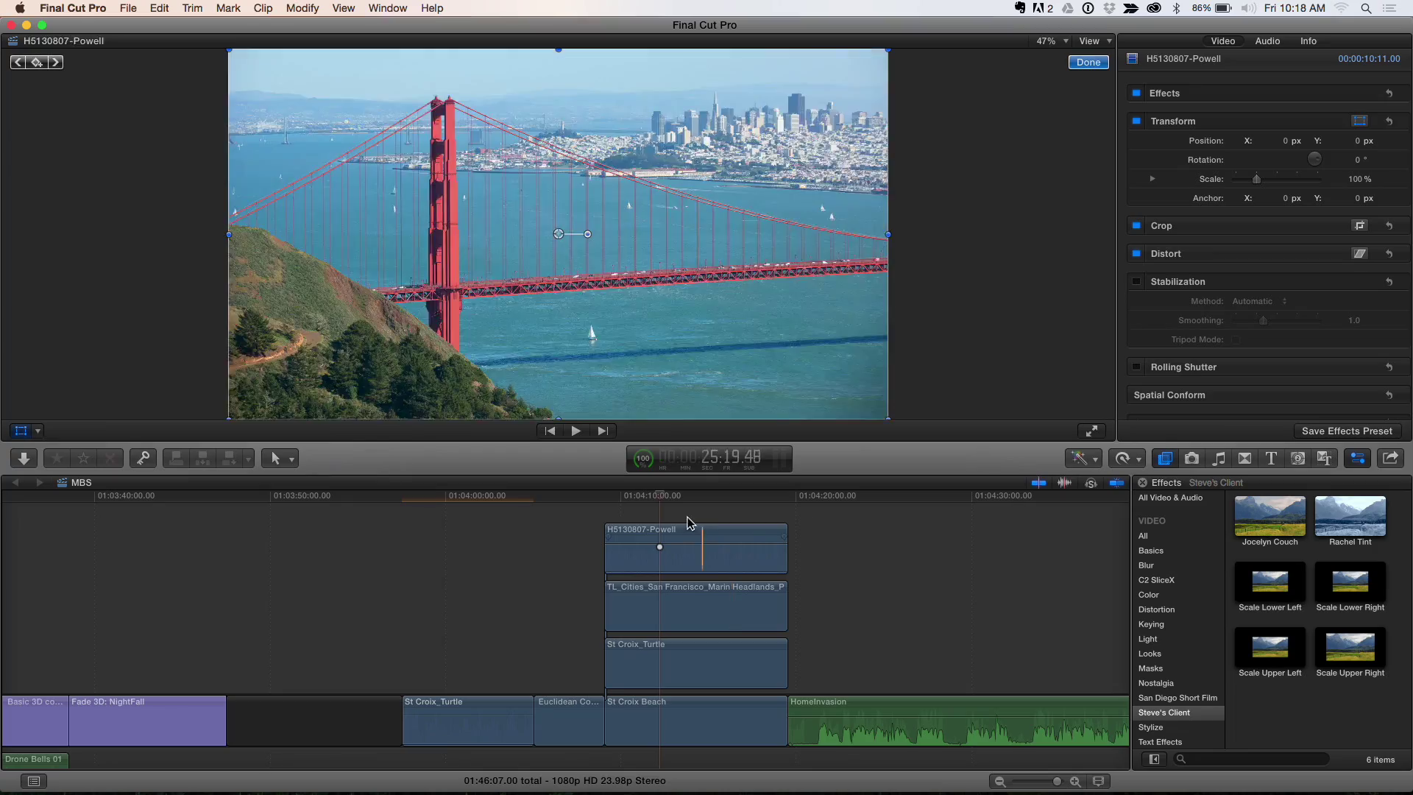
- Apply Scale Lower Left, Lower Right, Upper Left and Upper Right to the beach, turtle, city and canyon clips
left_click_drag(661, 497, 692, 506)
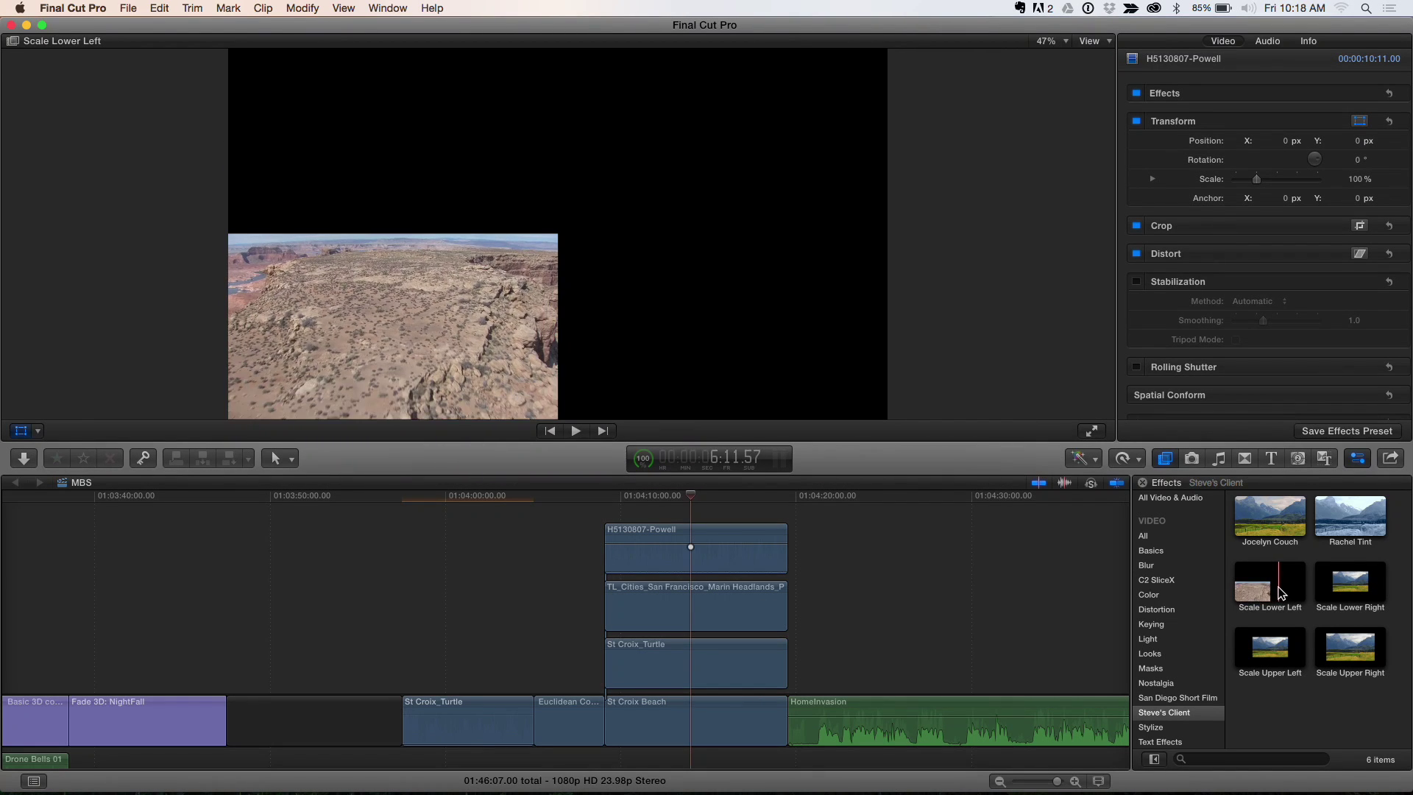
left_click_drag(1263, 594, 725, 716)
left_click_drag(1365, 591, 736, 688)
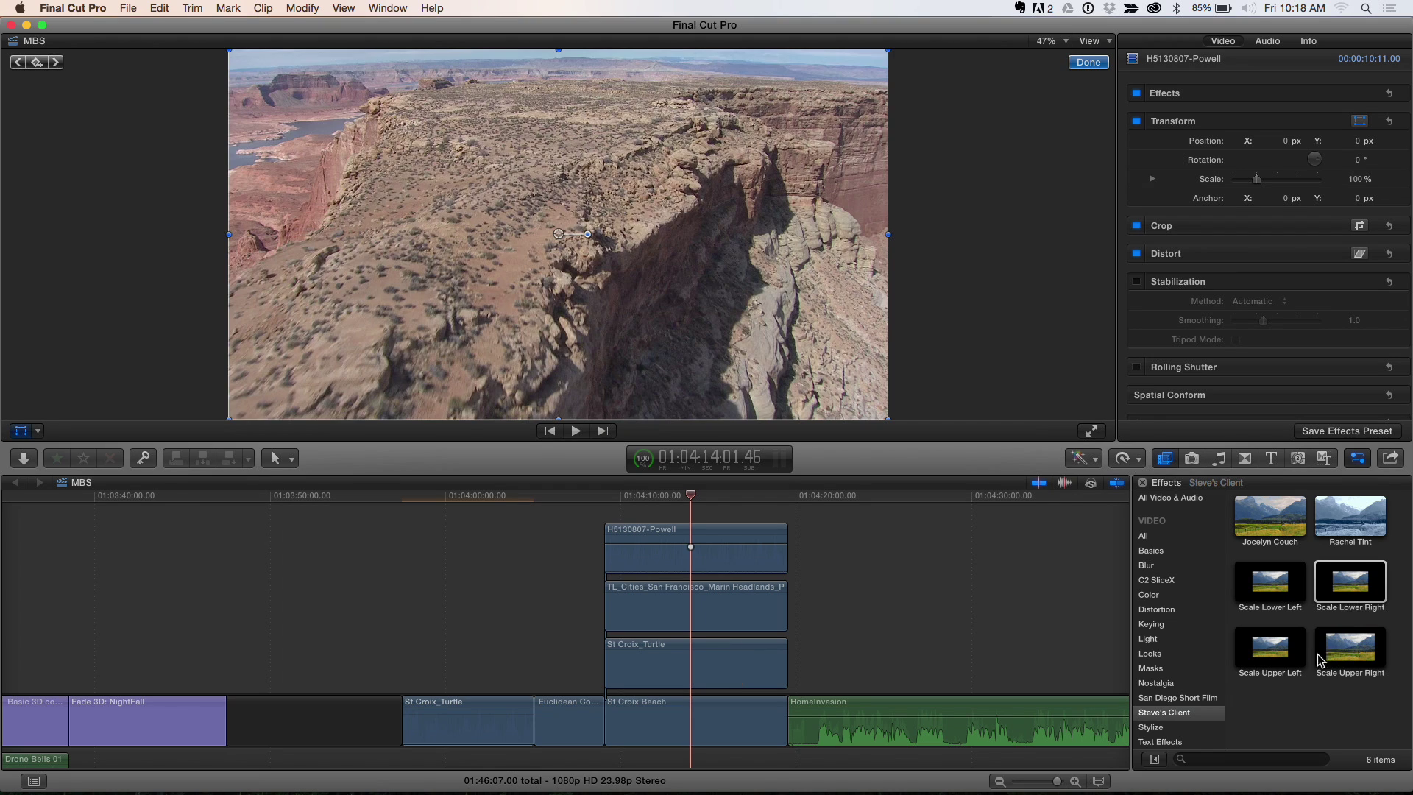
left_click_drag(1270, 647, 753, 626)
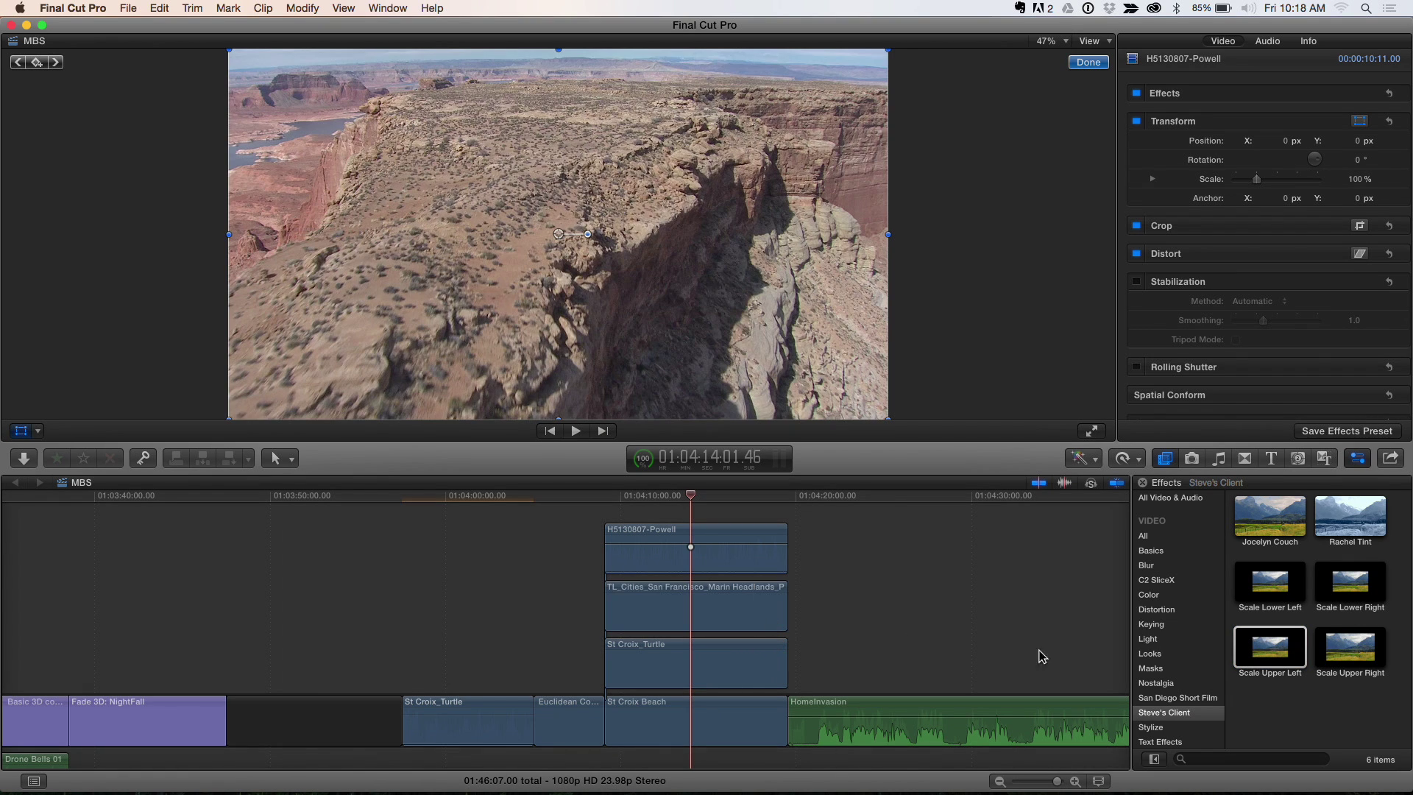
left_click_drag(1362, 648, 734, 534)
left_click_drag(665, 505, 604, 499)
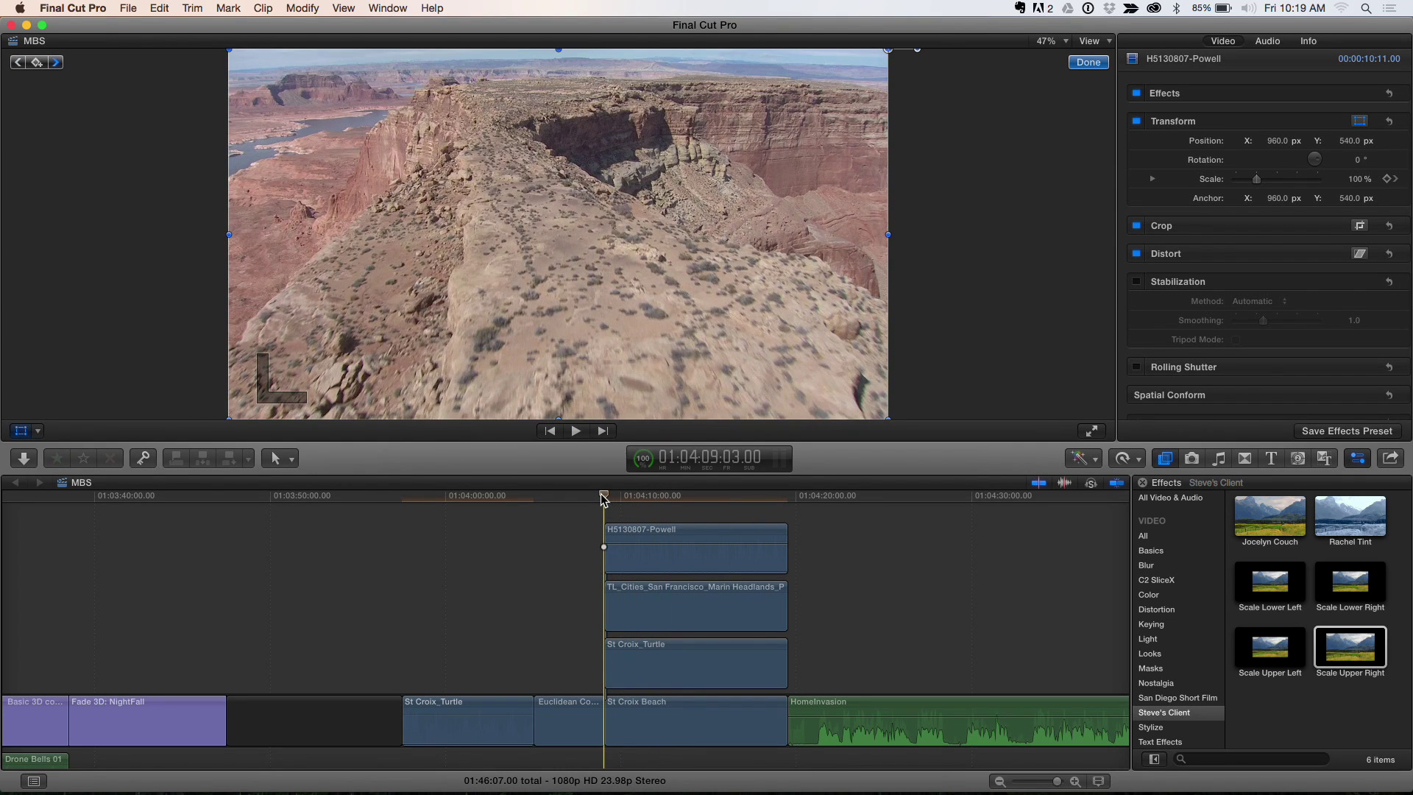
- Play the stacked clips from their start twice to check the finished 2x2 quadrant grid
key("space")
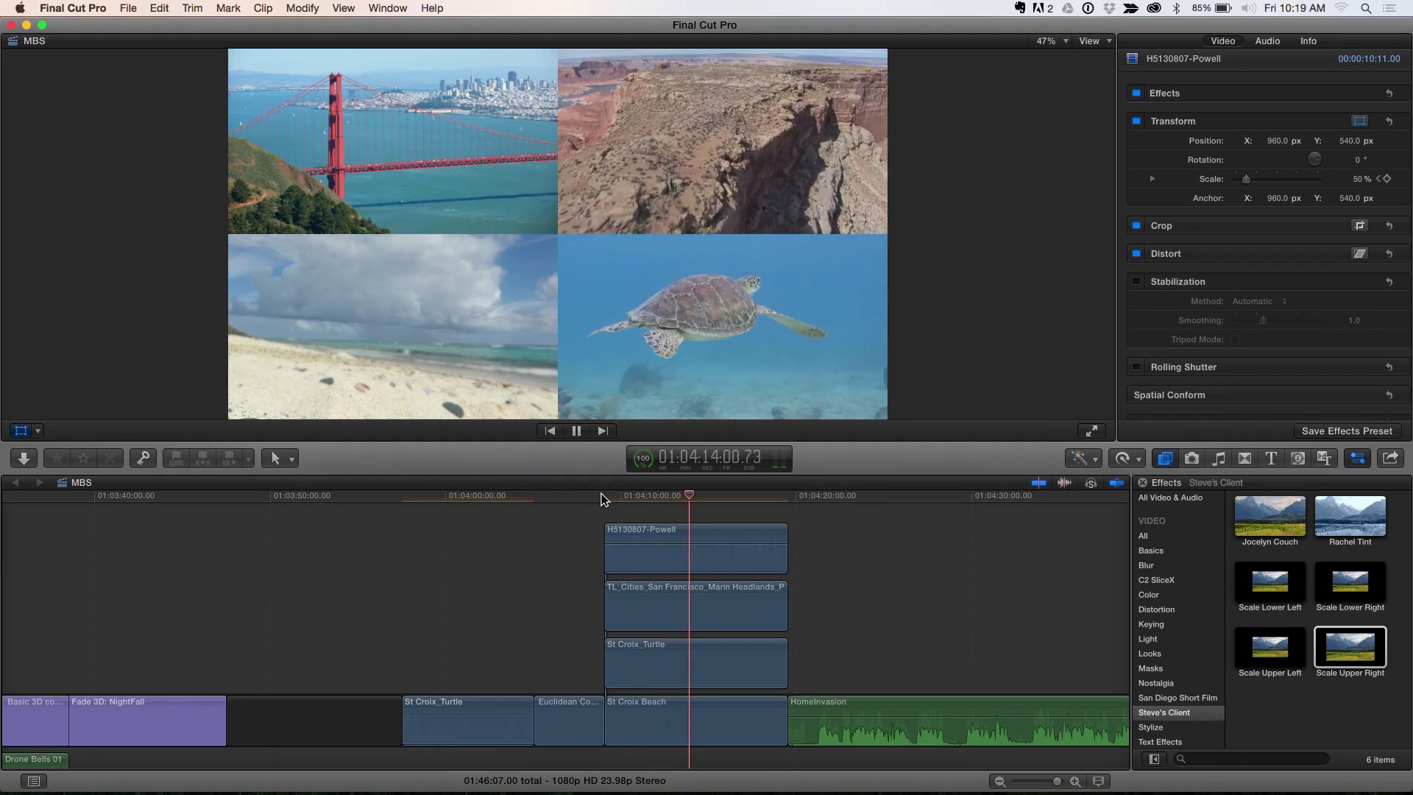
key("space")
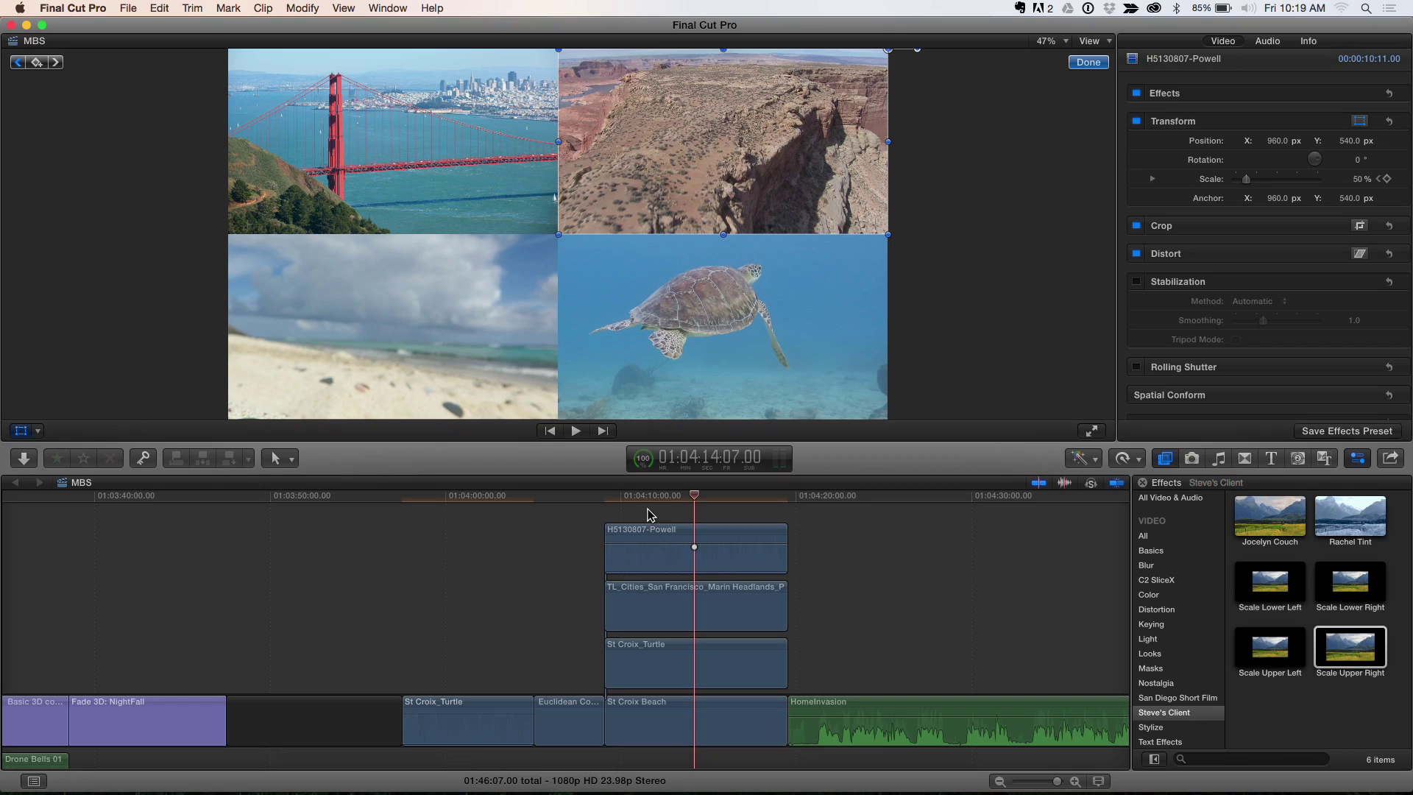
left_click(604, 500)
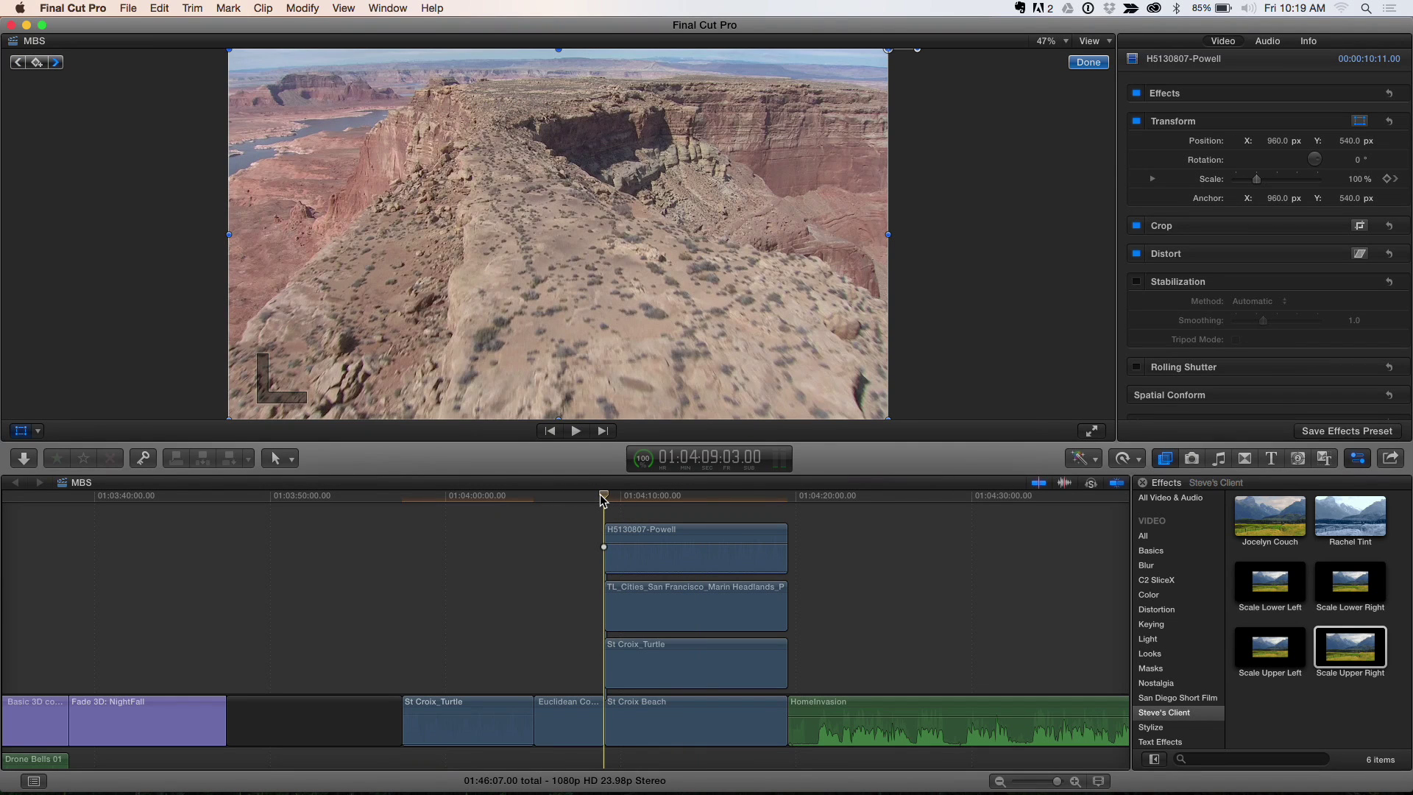
key("space")
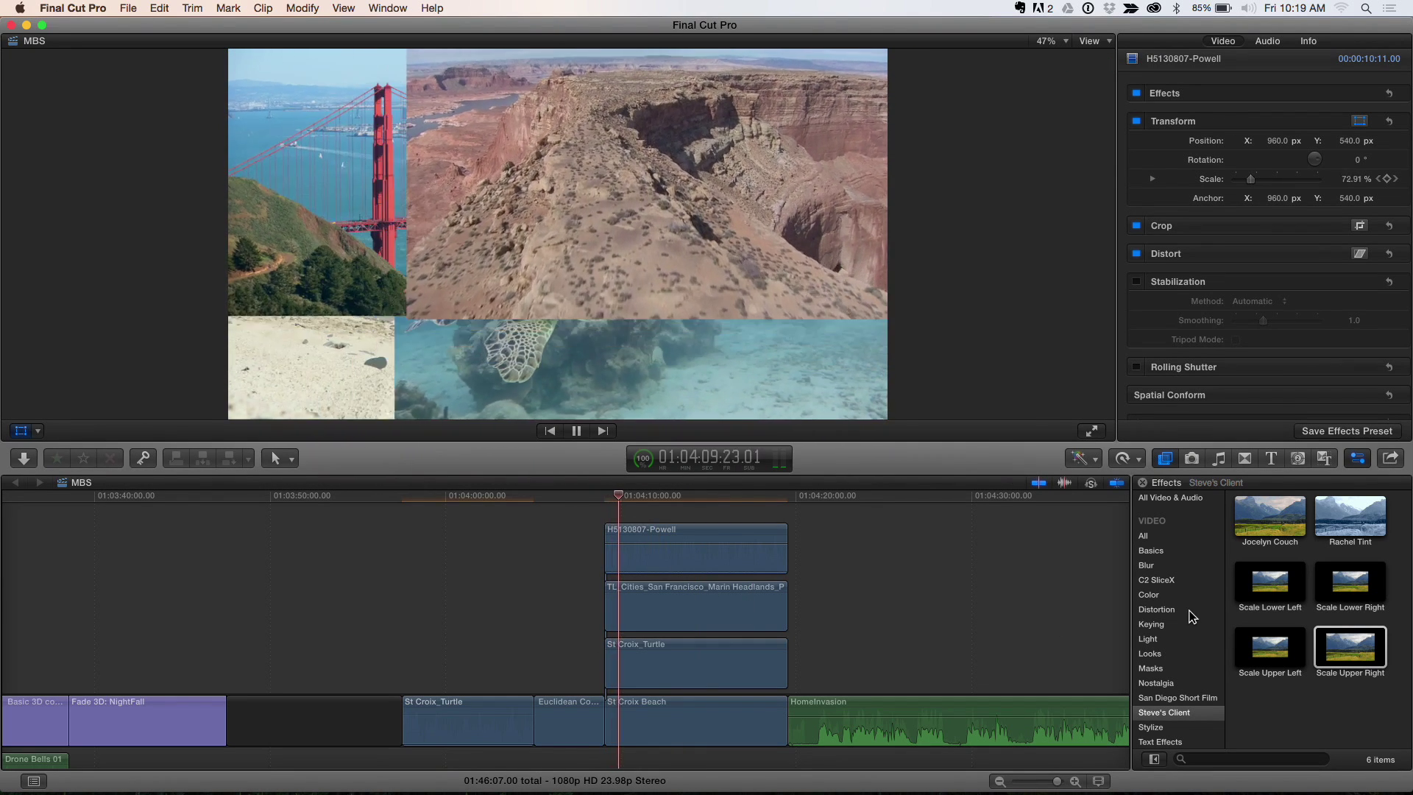
key("space")
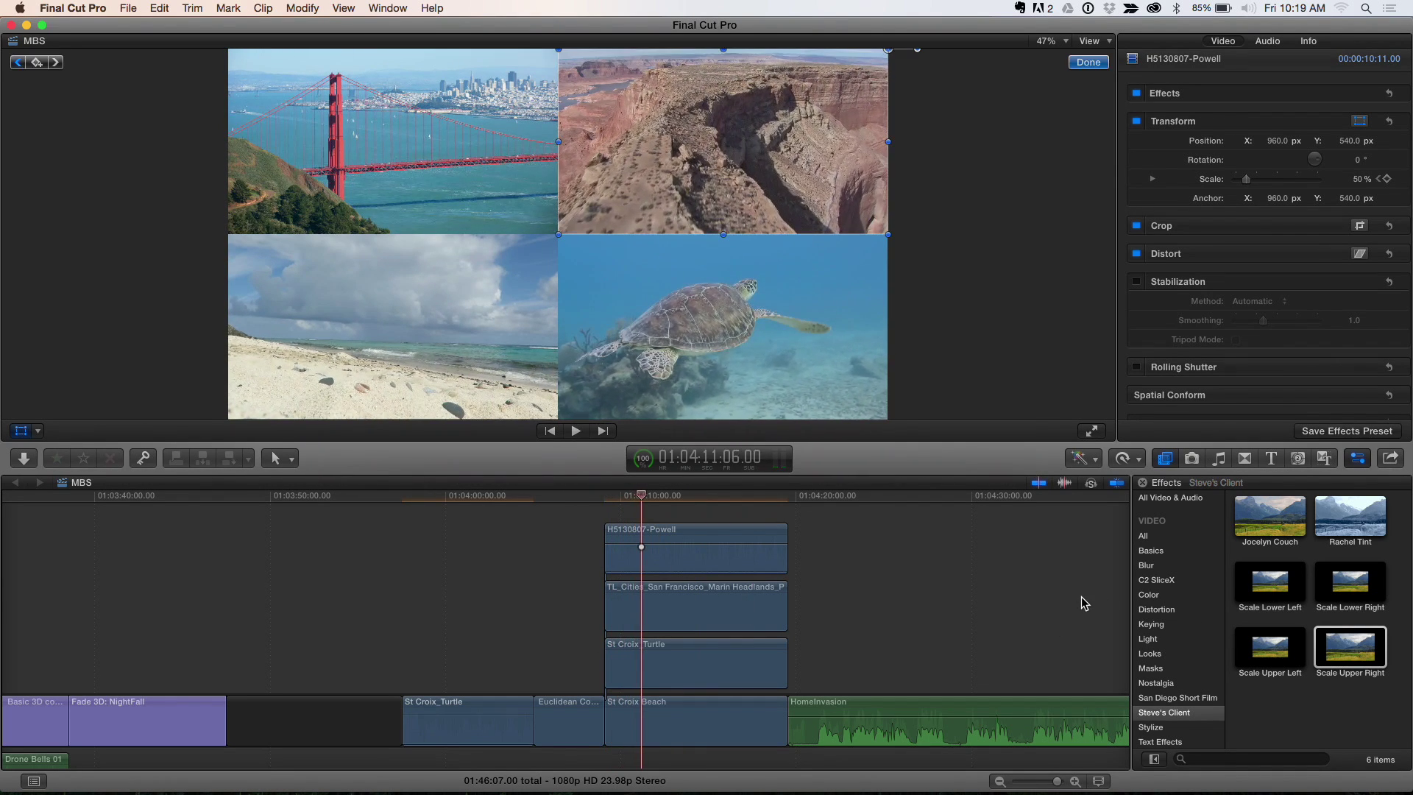